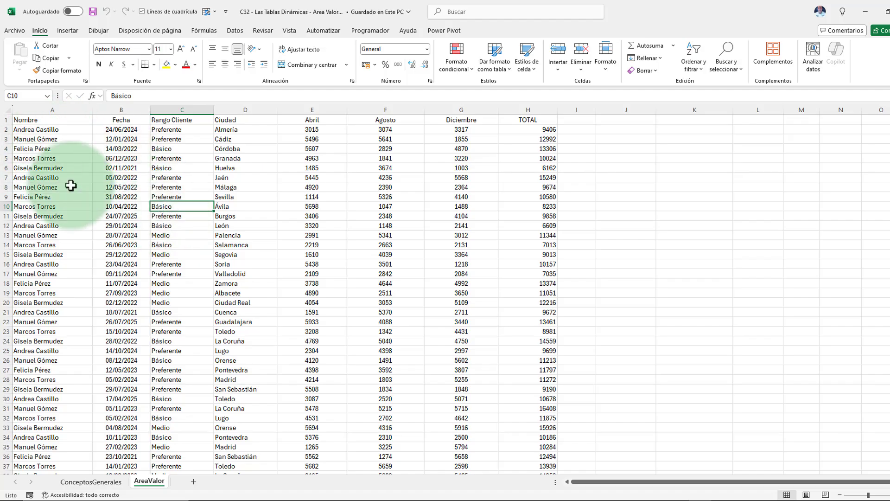
Step: Examine the data's column headers from Nombre to TOTAL and the first record's Abril, Agosto and Diciembre amounts
{"action": "left_click", "coordinate": [102, 169]}
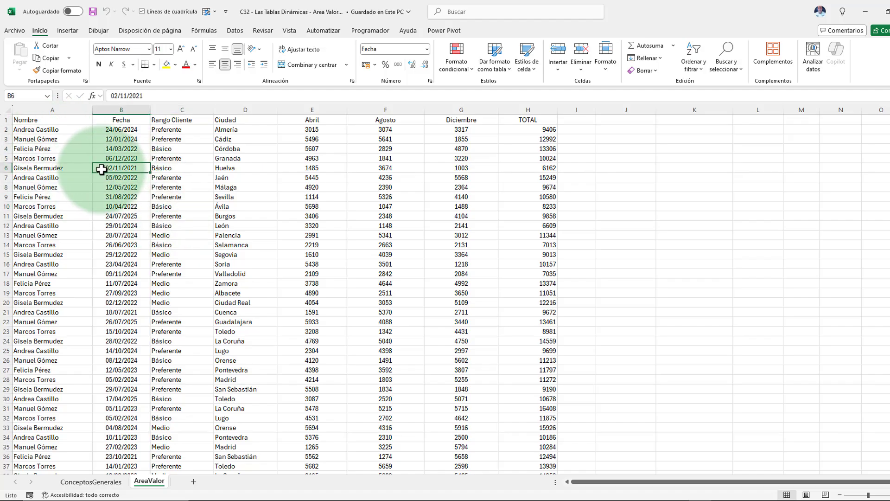
{"action": "left_click", "coordinate": [74, 121]}
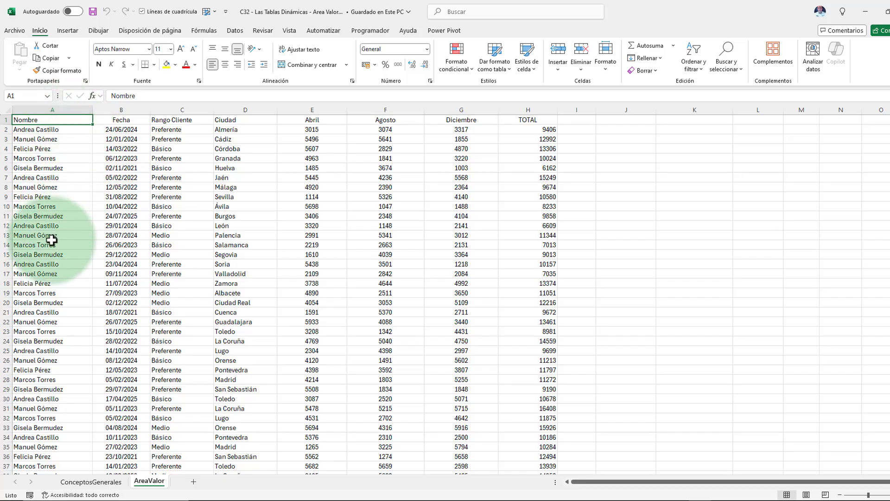
{"action": "left_click", "coordinate": [120, 120]}
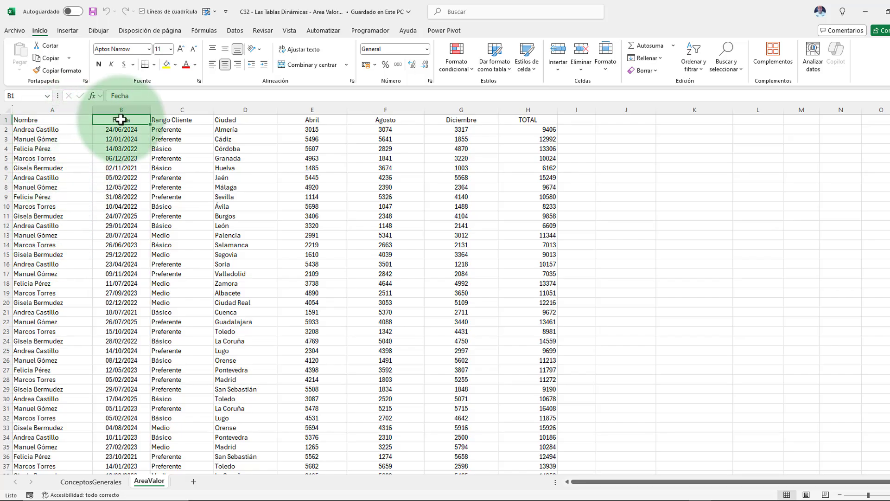
{"action": "left_click", "coordinate": [185, 121]}
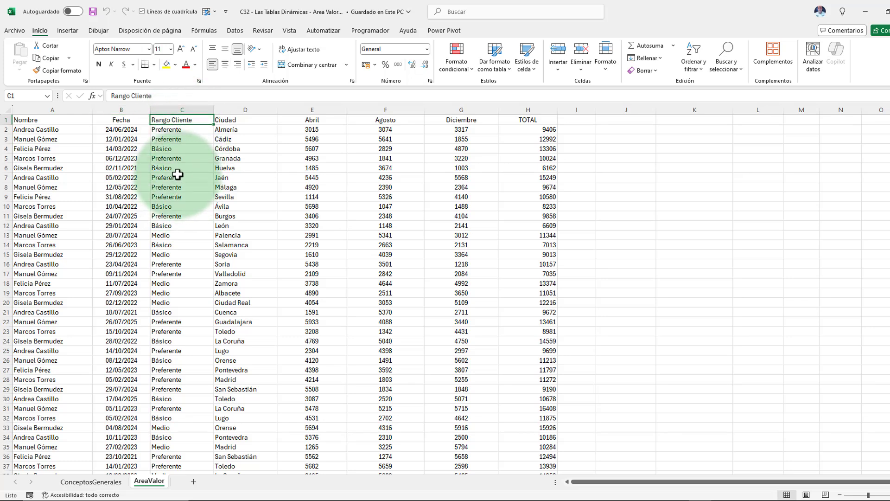
{"action": "left_click", "coordinate": [244, 121]}
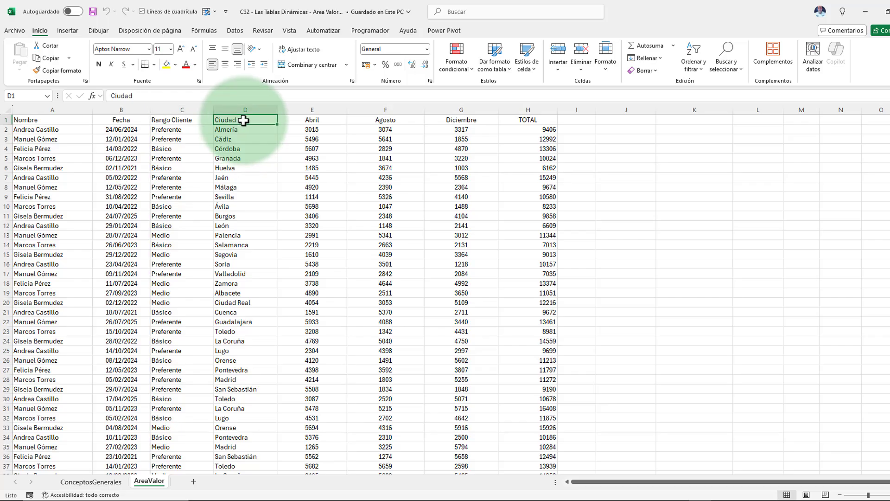
{"action": "left_click_drag", "start_coordinate": [307, 119], "coordinate": [473, 119]}
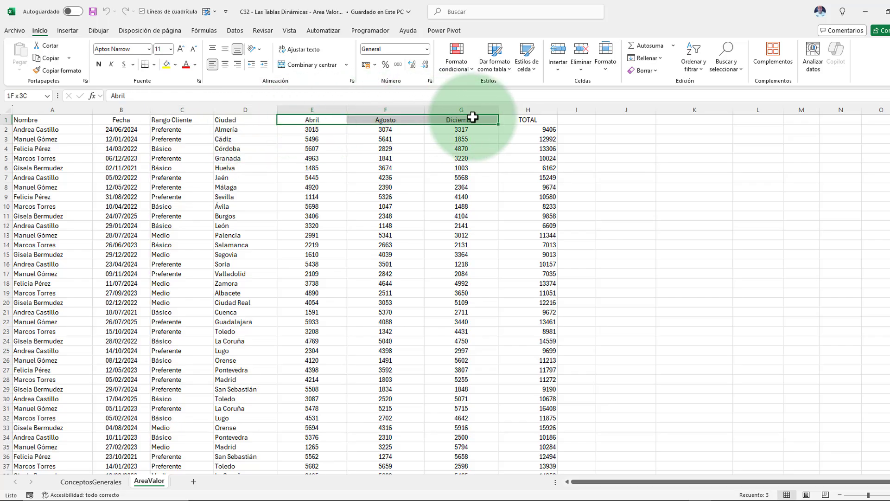
{"action": "left_click", "coordinate": [333, 120]}
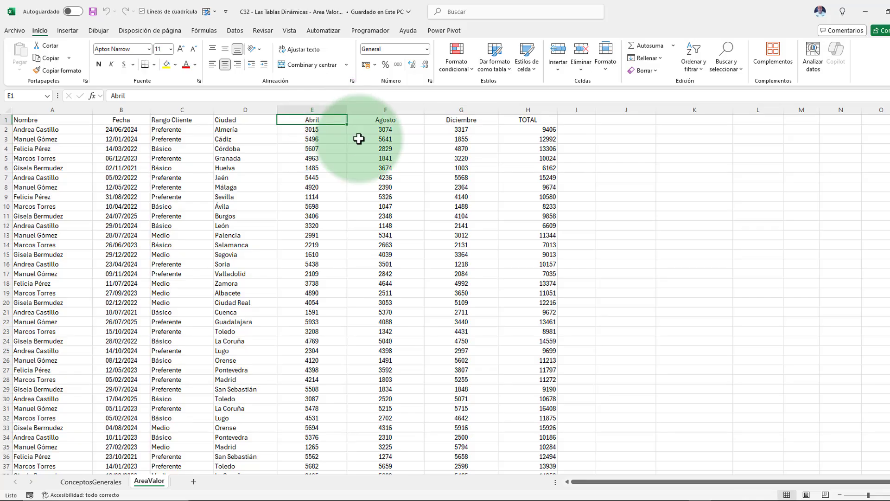
{"action": "left_click", "coordinate": [540, 129]}
{"action": "left_click_drag", "start_coordinate": [312, 131], "coordinate": [473, 133]}
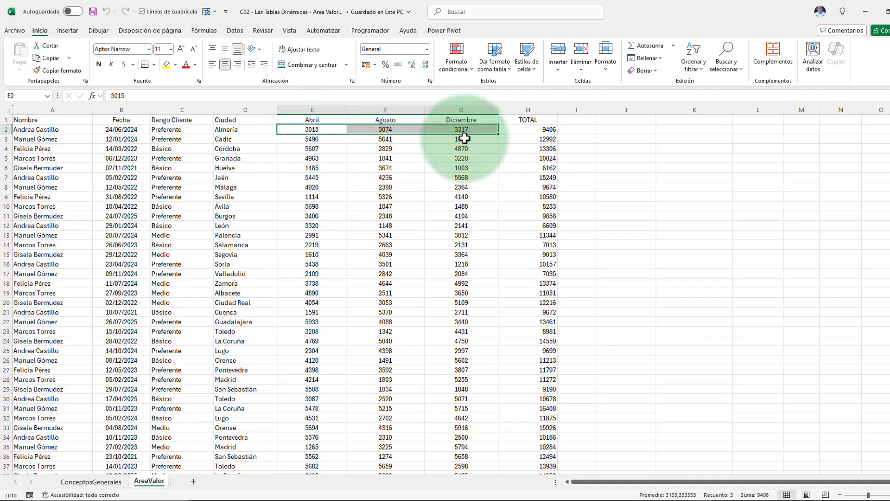
Step: Format the sales data range as a table using the first black-and-grey Claro style
{"action": "left_click", "coordinate": [179, 188]}
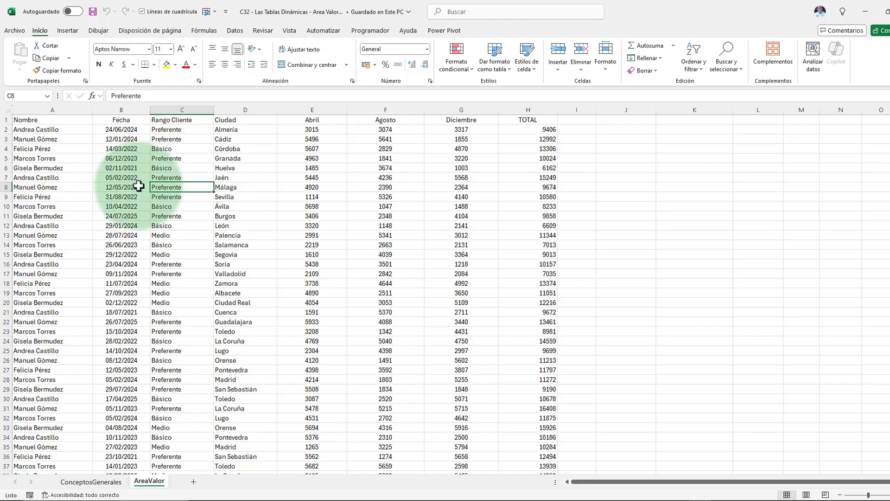
{"action": "left_click", "coordinate": [501, 70]}
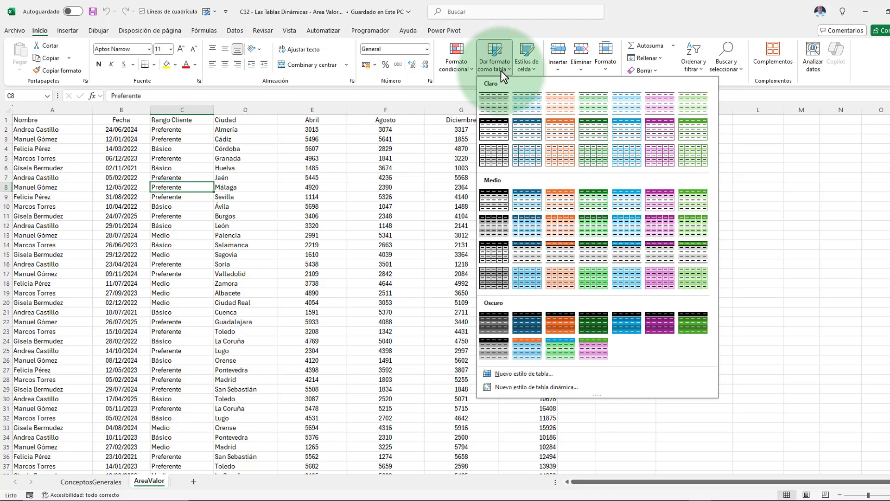
{"action": "left_click", "coordinate": [494, 104]}
{"action": "left_click", "coordinate": [467, 214]}
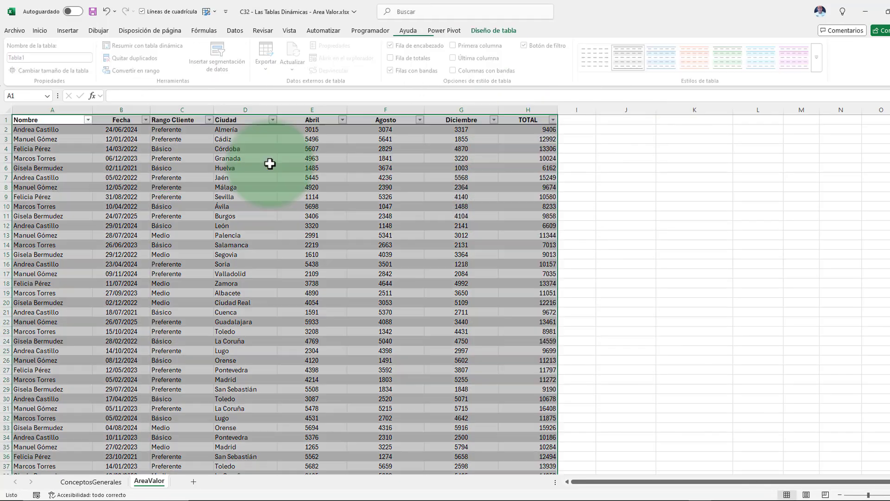
Step: Summarize Tabla1 with a PivotTable placed on the existing AreaValor sheet at cell J2
{"action": "left_click", "coordinate": [183, 197]}
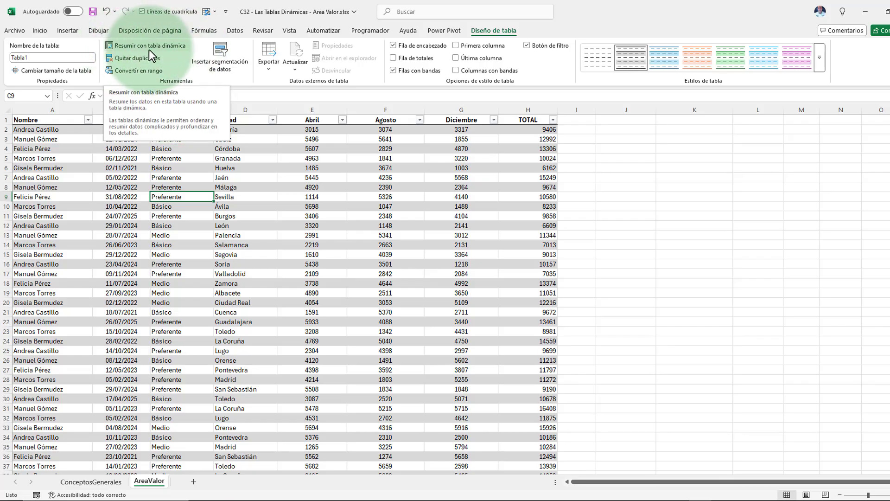
{"action": "left_click", "coordinate": [178, 47]}
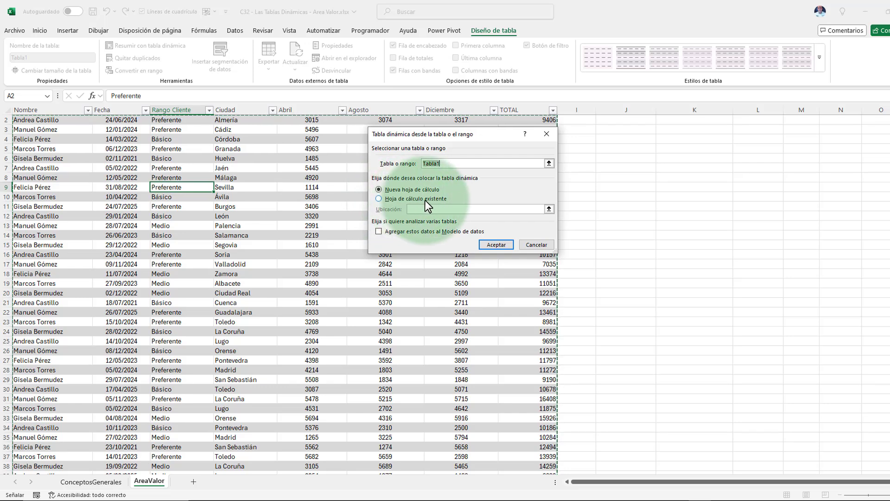
{"action": "left_click", "coordinate": [379, 198]}
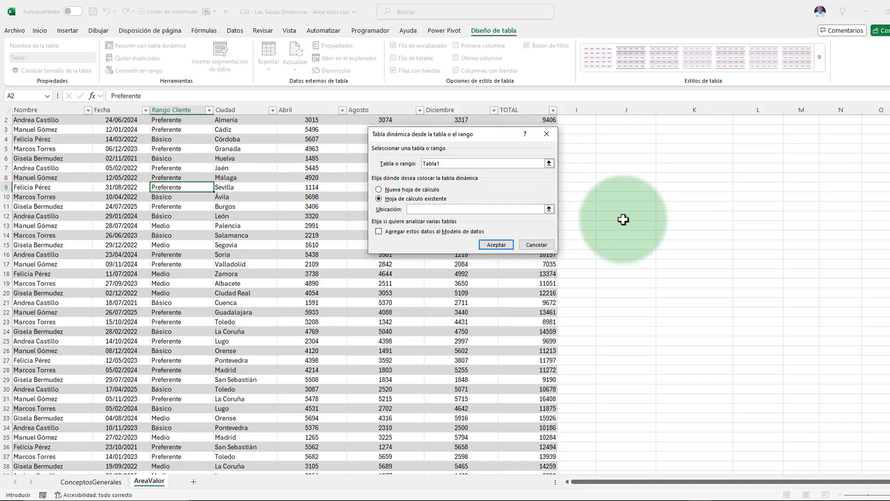
{"action": "left_click_drag", "start_coordinate": [430, 135], "coordinate": [362, 132]}
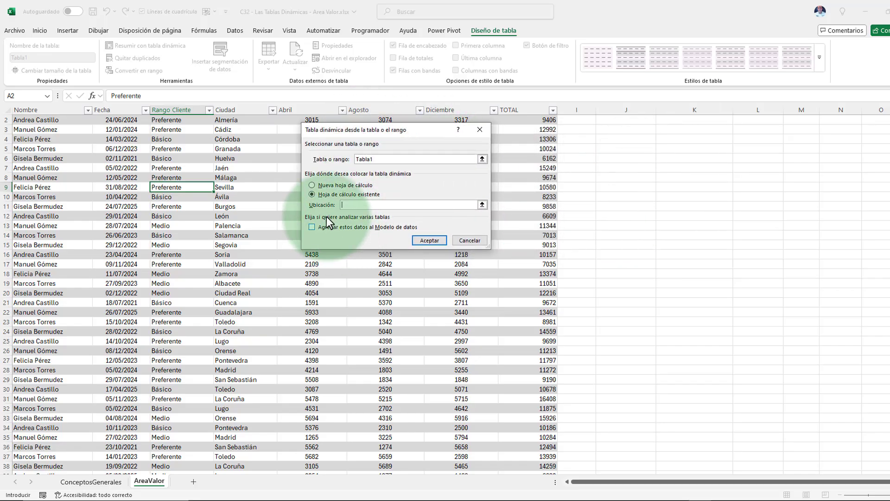
{"action": "scroll", "coordinate": [660, 192], "scroll_direction": "up", "scroll_amount": 1}
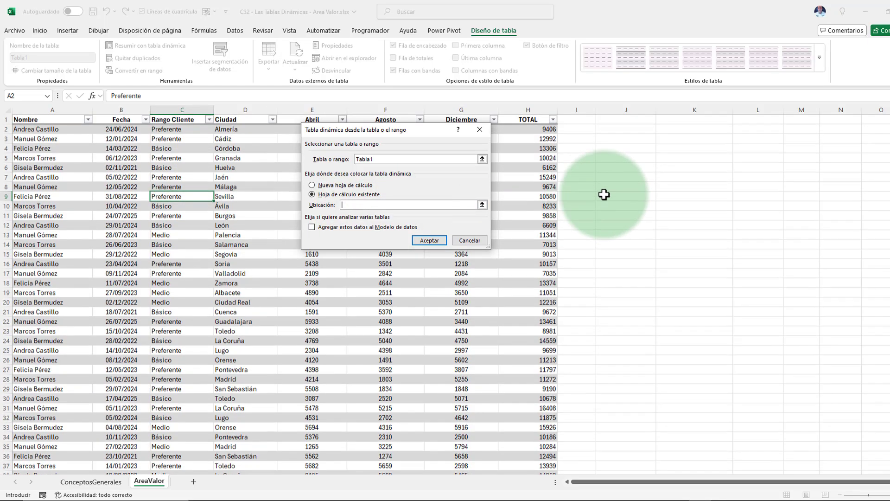
{"action": "left_click", "coordinate": [622, 131]}
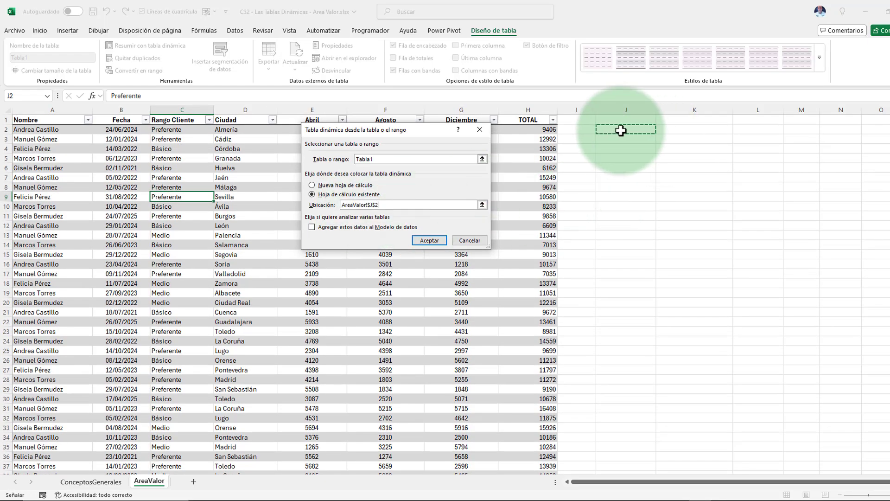
{"action": "left_click", "coordinate": [430, 240]}
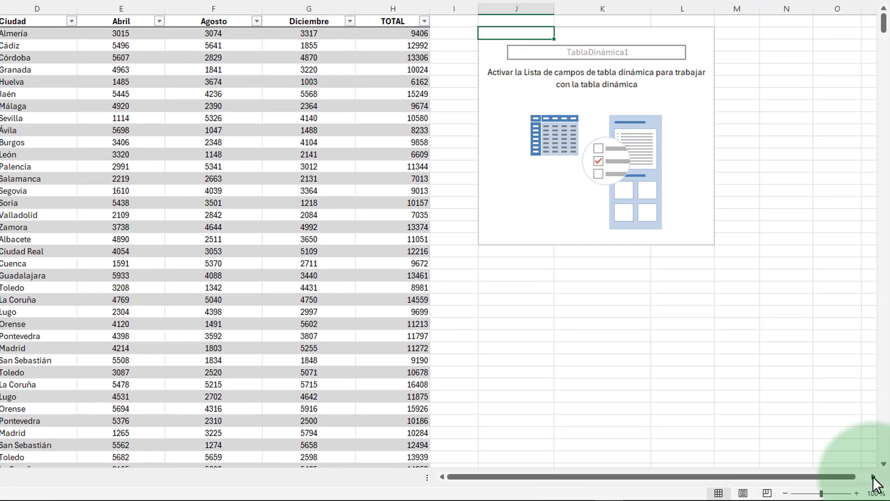
Step: Display the field list for the empty PivotTable
{"action": "left_click", "coordinate": [886, 478]}
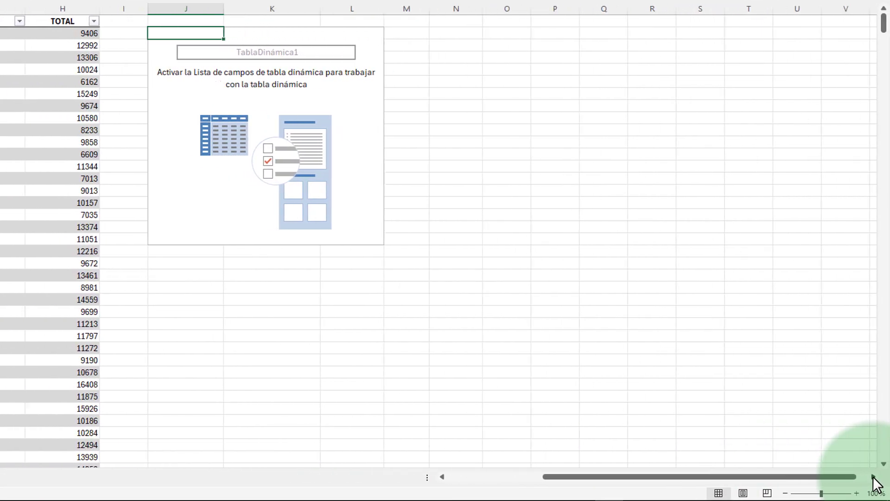
{"action": "left_click", "coordinate": [874, 477]}
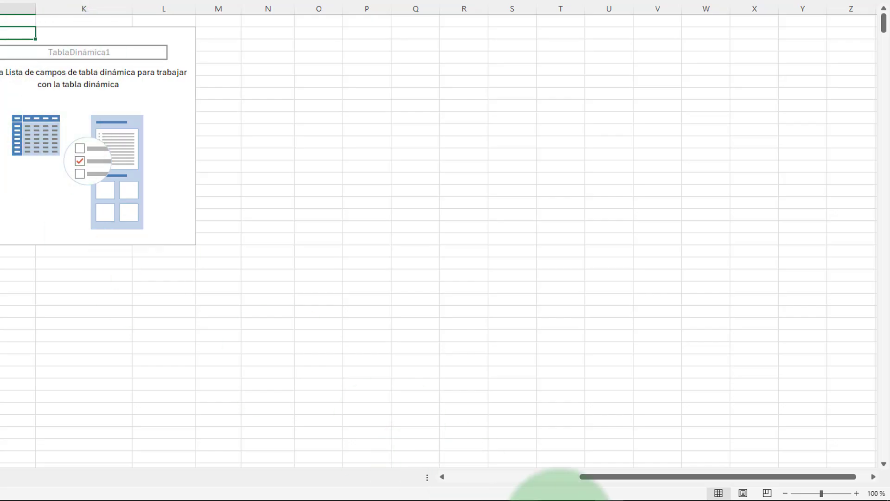
{"action": "left_click", "coordinate": [442, 477]}
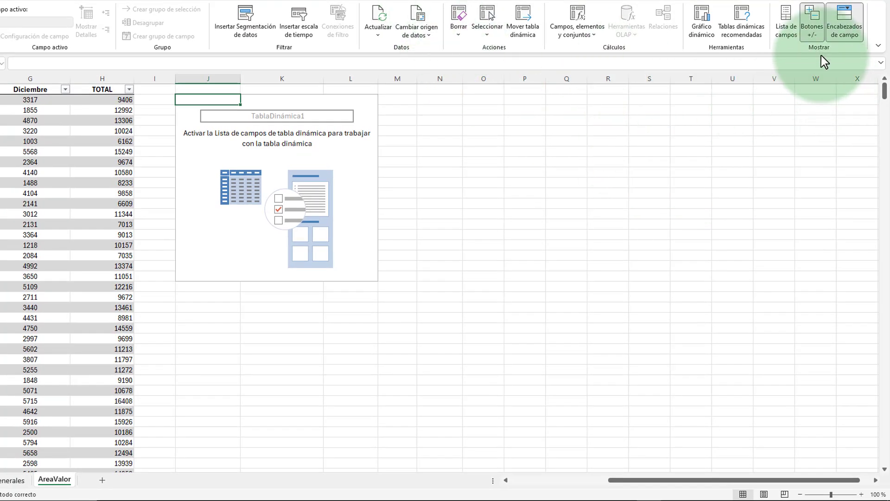
{"action": "left_click", "coordinate": [789, 19]}
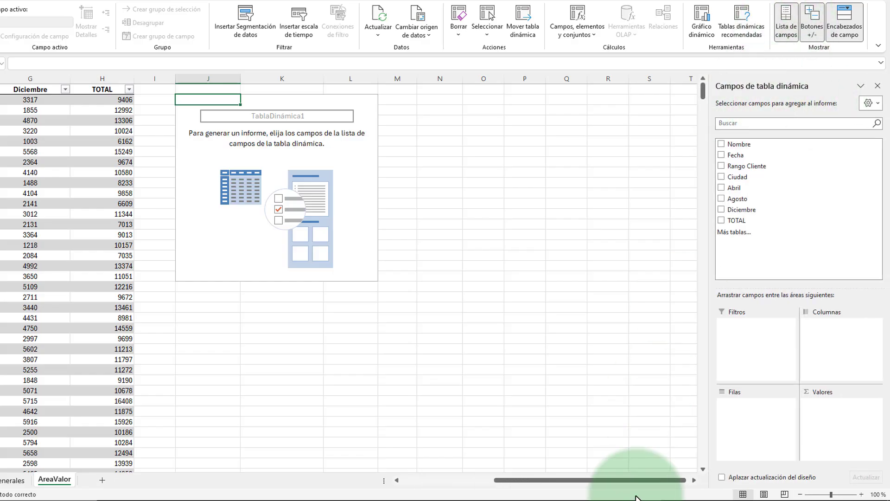
{"action": "left_click", "coordinate": [396, 480]}
{"action": "left_click", "coordinate": [318, 476]}
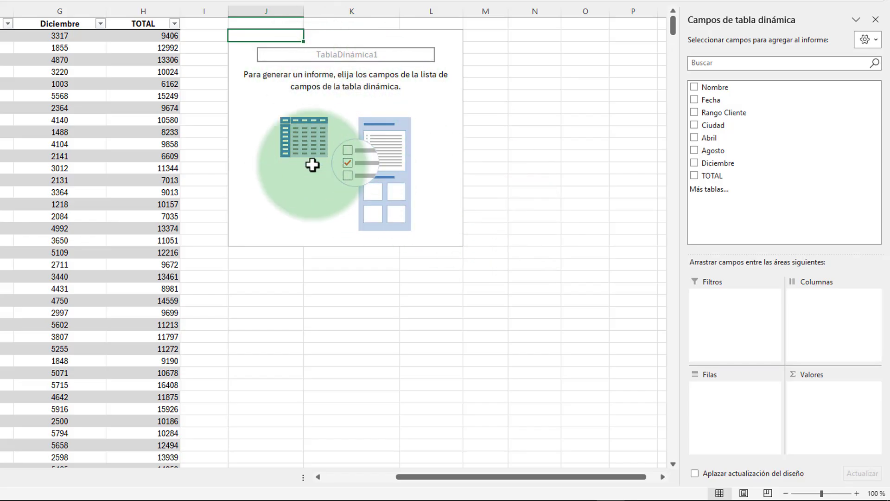
Step: Build the PivotTable with Nombre as the row field and TOTAL summed in the values area
{"action": "left_click_drag", "start_coordinate": [727, 88], "coordinate": [739, 411]}
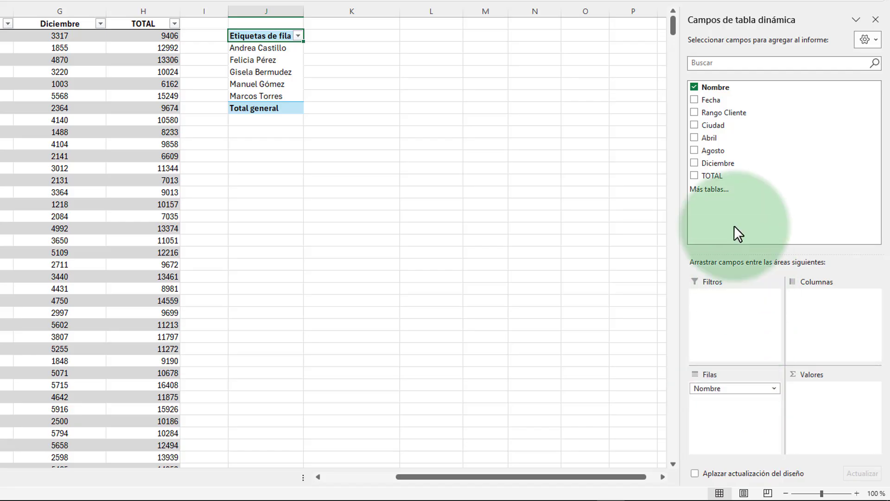
{"action": "left_click_drag", "start_coordinate": [710, 176], "coordinate": [834, 393]}
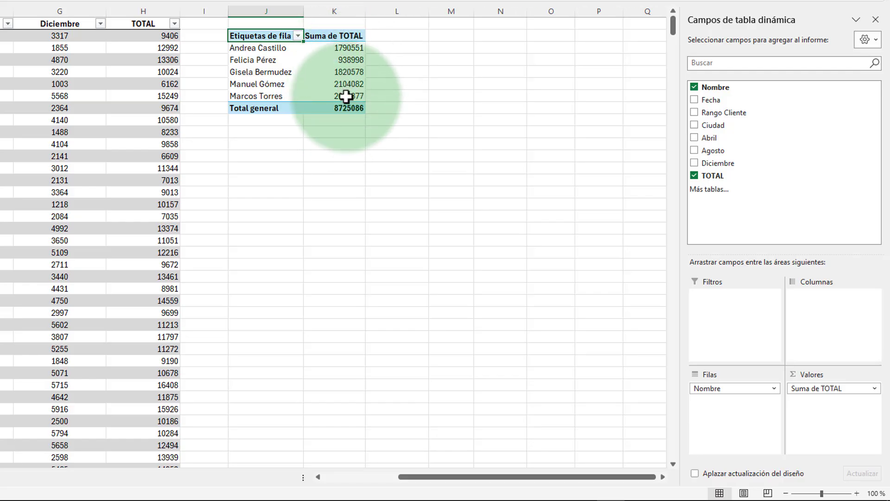
Step: Examine the Suma de TOTAL amounts for each name and the grand total in the PivotTable
{"action": "left_click", "coordinate": [341, 52]}
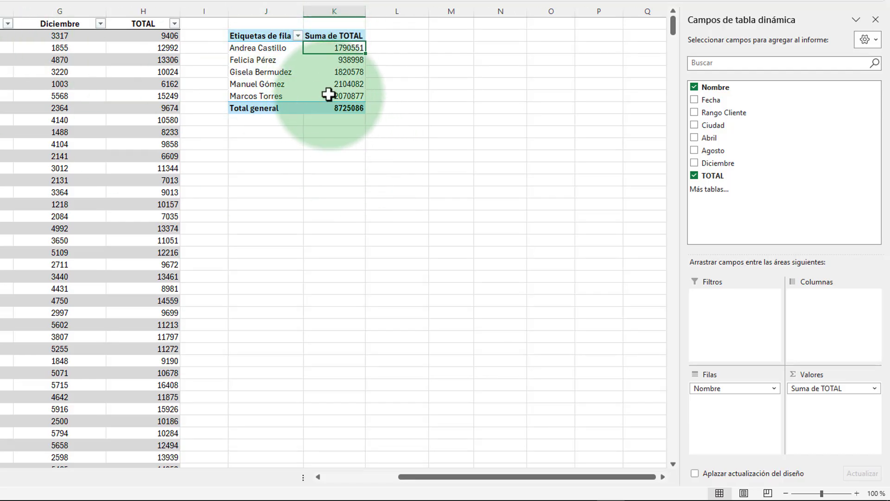
{"action": "left_click_drag", "start_coordinate": [327, 48], "coordinate": [334, 108]}
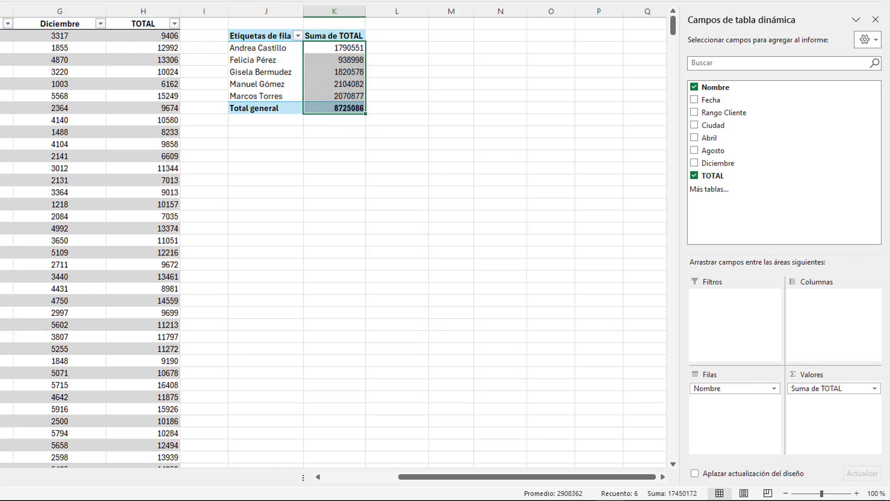
{"action": "left_click", "coordinate": [263, 0]}
{"action": "left_click", "coordinate": [487, 81]}
{"action": "left_click", "coordinate": [330, 74]}
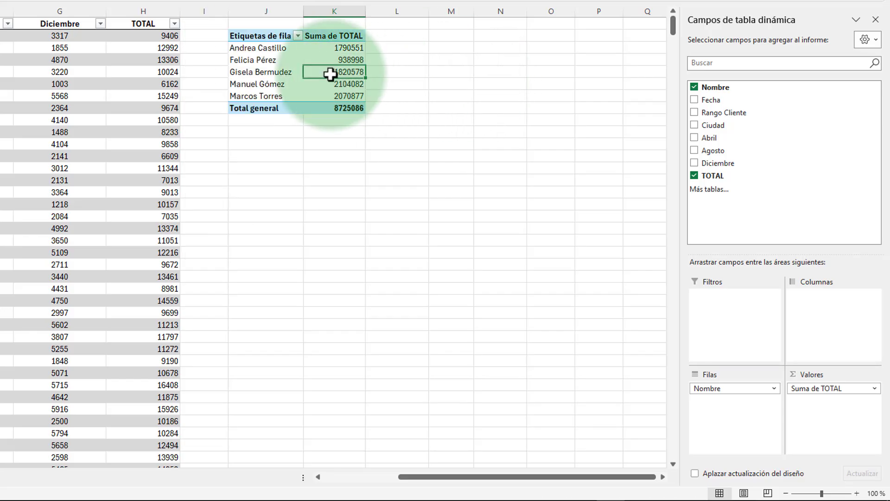
{"action": "left_click", "coordinate": [270, 74]}
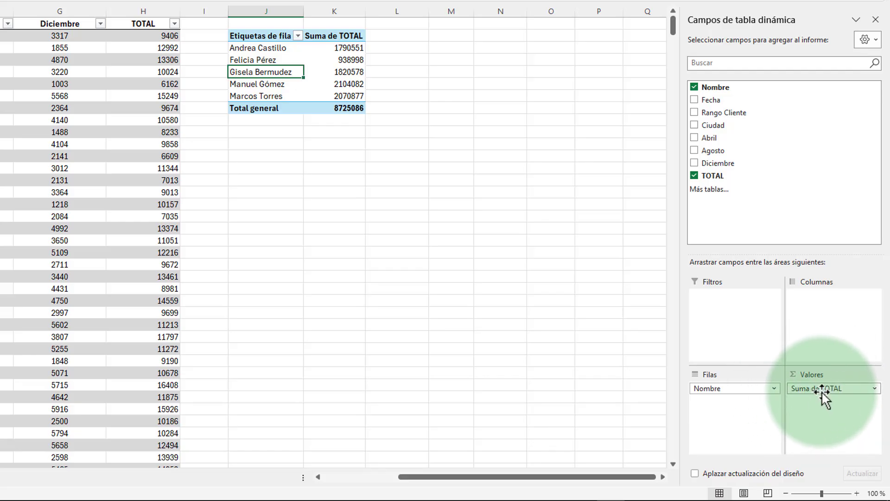
Step: Format the Suma de TOTAL value field as Moneda with the € symbol, two decimals and red negatives with a minus sign
{"action": "left_click", "coordinate": [873, 389]}
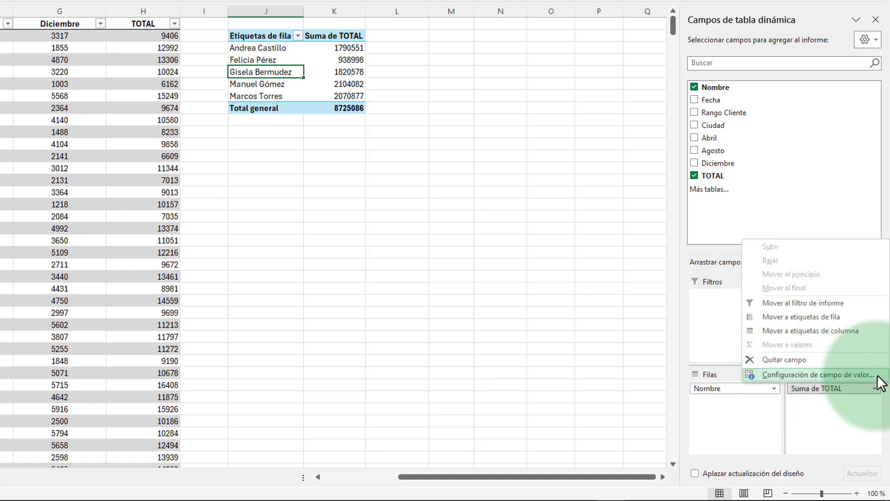
{"action": "left_click", "coordinate": [878, 377]}
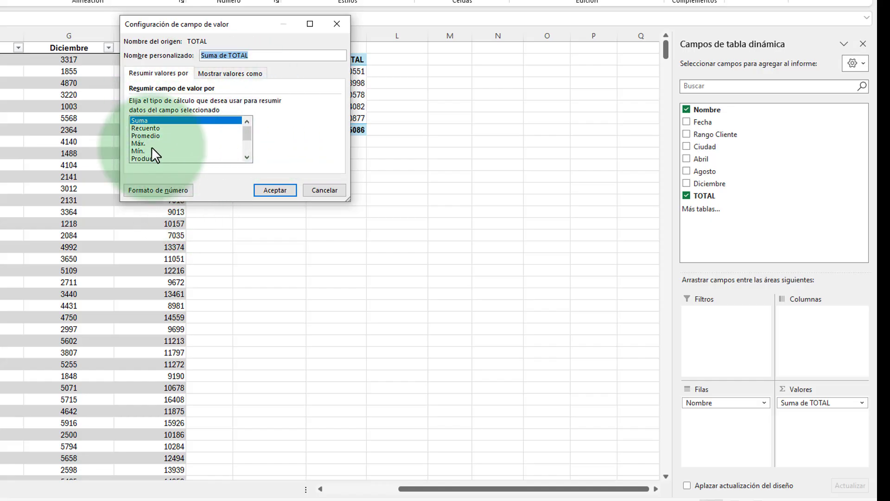
{"action": "left_click", "coordinate": [152, 192]}
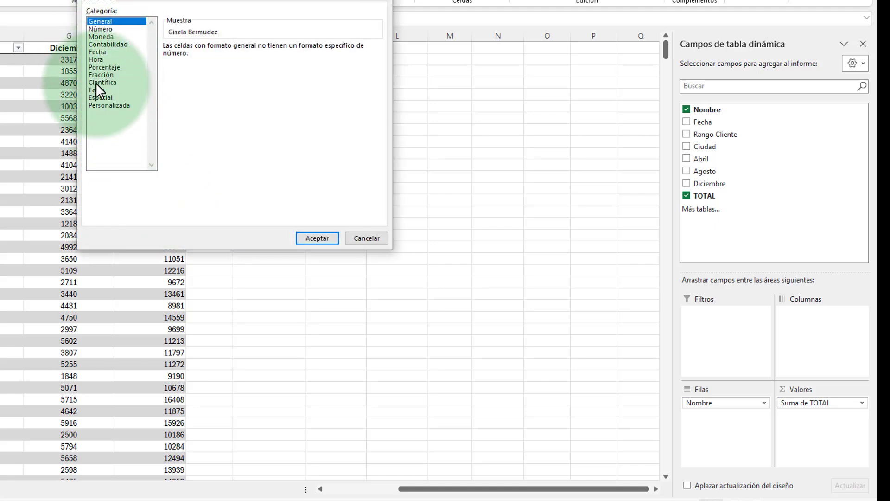
{"action": "left_click", "coordinate": [102, 36]}
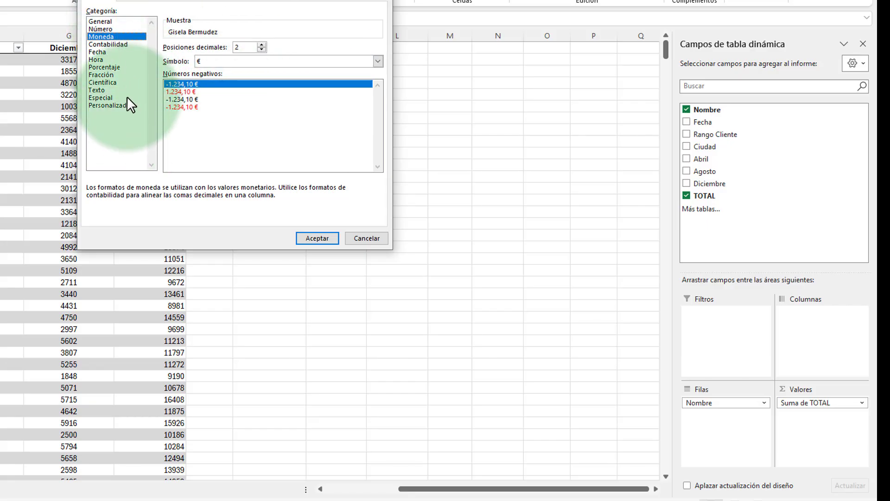
{"action": "left_click", "coordinate": [179, 107]}
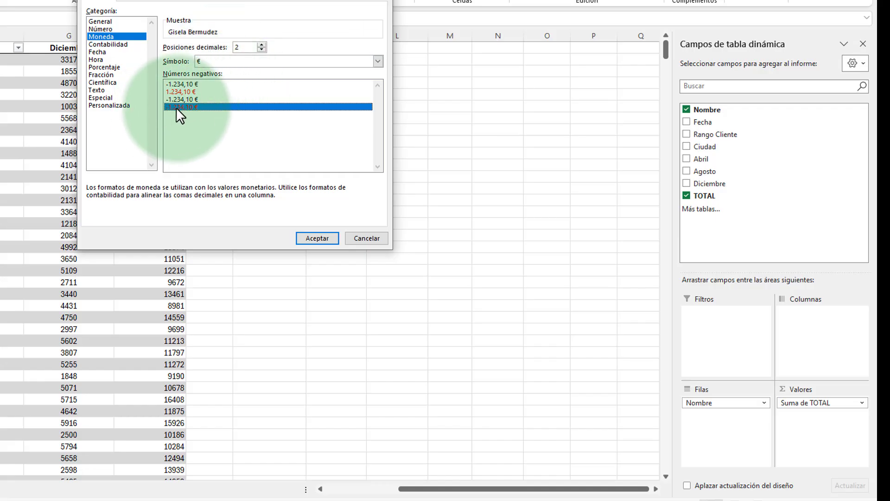
{"action": "left_click", "coordinate": [321, 238]}
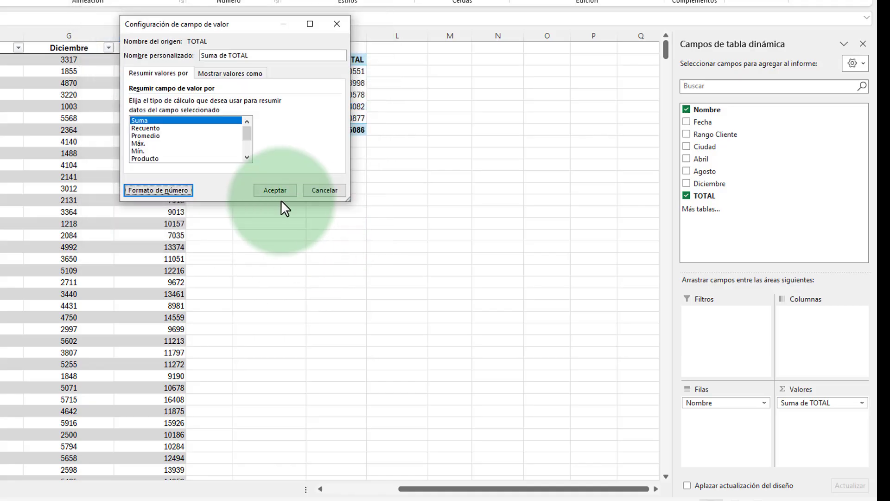
{"action": "left_click", "coordinate": [276, 195]}
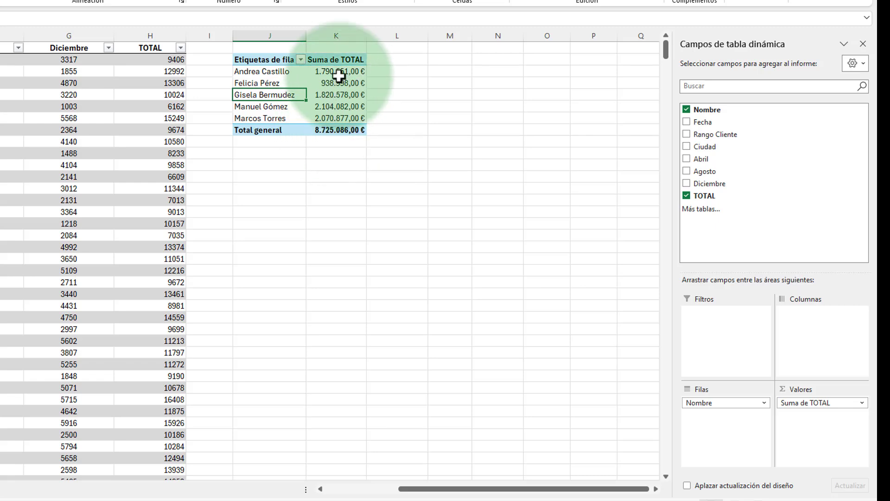
Step: Review the summary functions for the Suma de TOTAL value field and summarize it by Recuento
{"action": "left_click", "coordinate": [861, 403]}
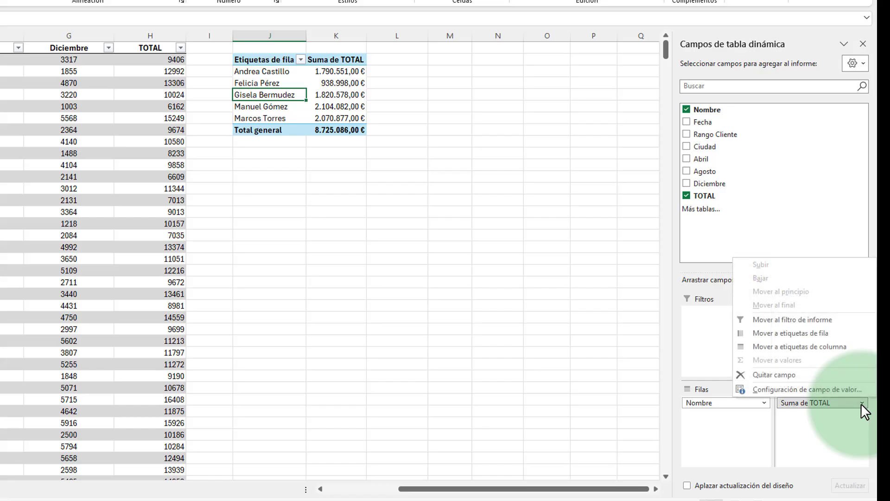
{"action": "left_click", "coordinate": [827, 388]}
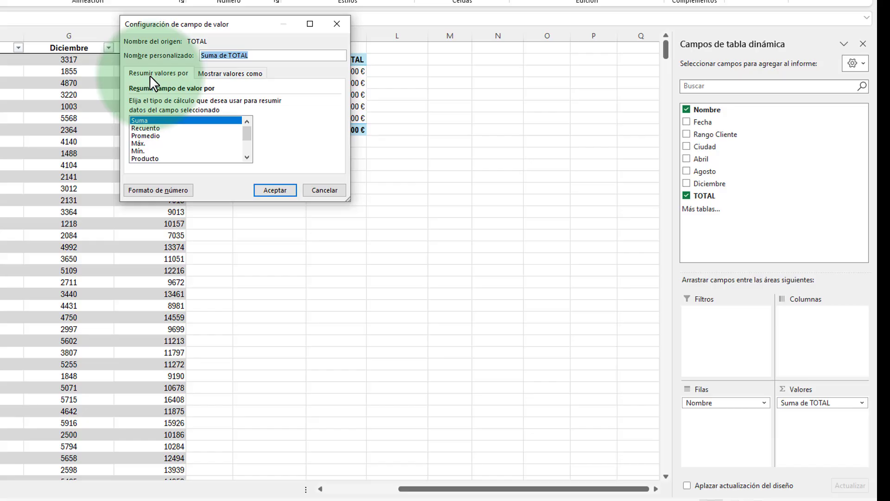
{"action": "left_click", "coordinate": [244, 73]}
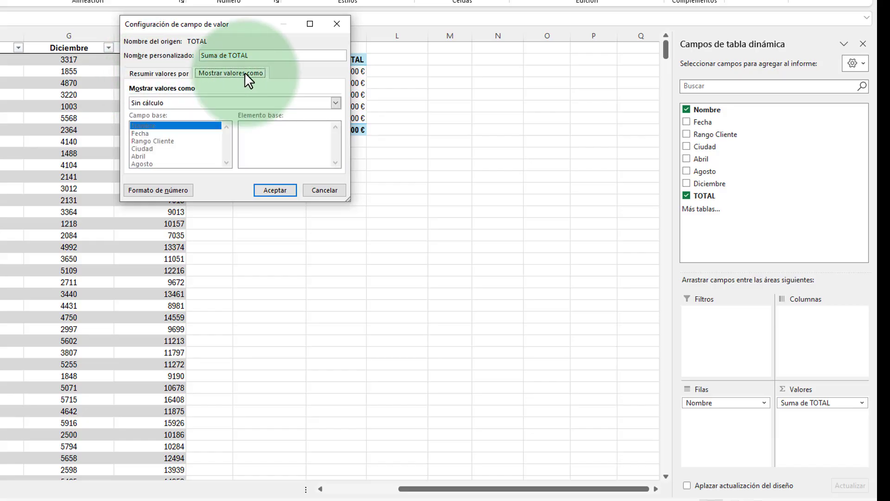
{"action": "left_click", "coordinate": [164, 73]}
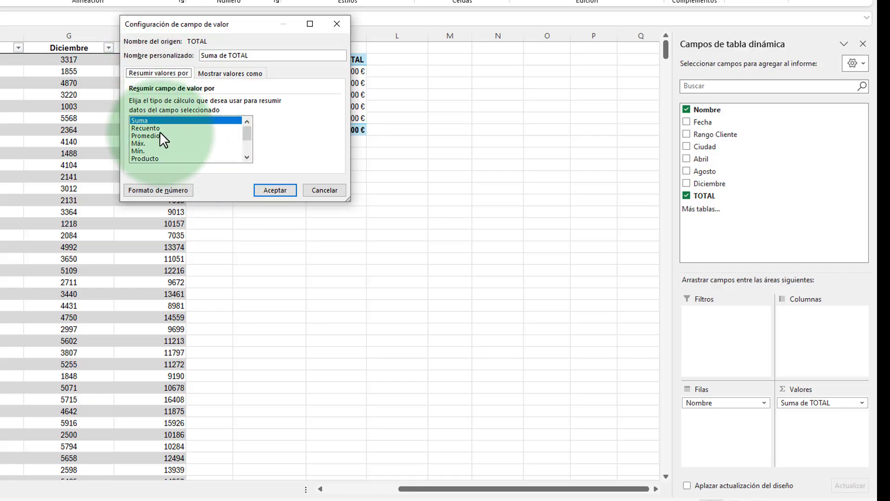
{"action": "mouse_move", "coordinate": [244, 133]}
{"action": "left_mouse_down"}
{"action": "mouse_move", "coordinate": [240, 158]}
{"action": "mouse_move", "coordinate": [244, 124]}
{"action": "left_mouse_up"}
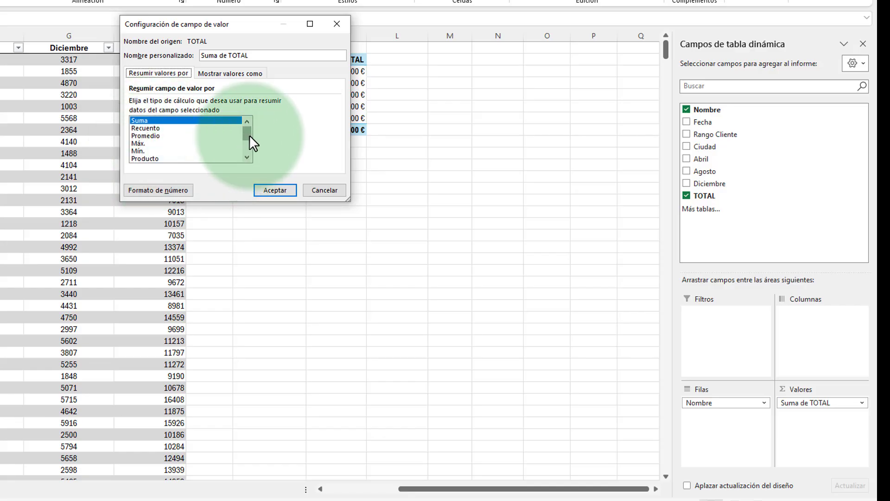
{"action": "left_click_drag", "start_coordinate": [249, 135], "coordinate": [247, 154]}
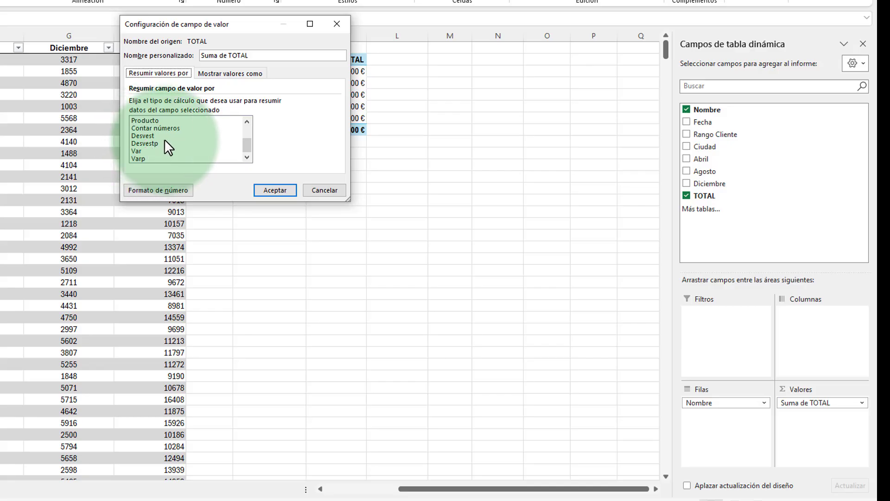
{"action": "scroll", "coordinate": [176, 140], "scroll_direction": "up", "scroll_amount": 2}
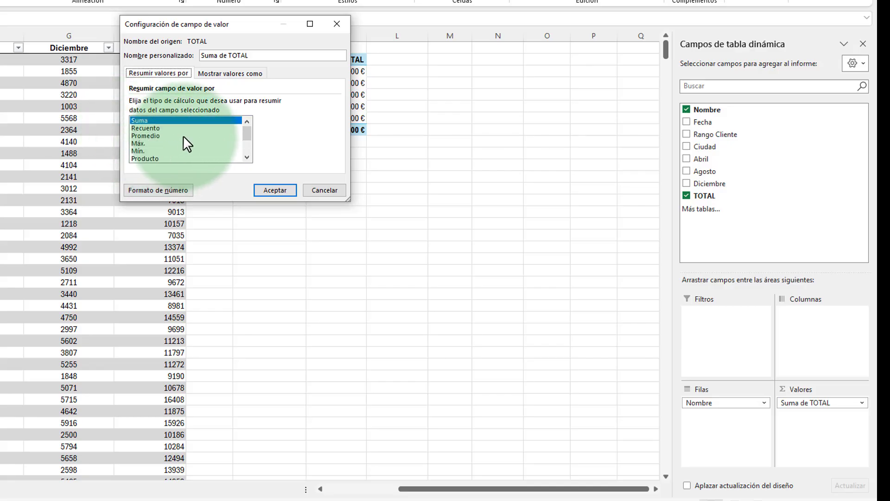
{"action": "left_click", "coordinate": [156, 128]}
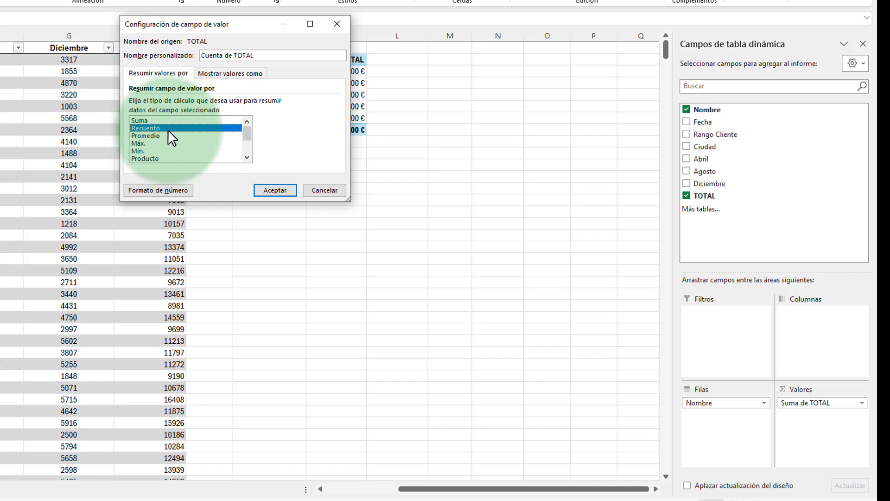
{"action": "left_click", "coordinate": [274, 190]}
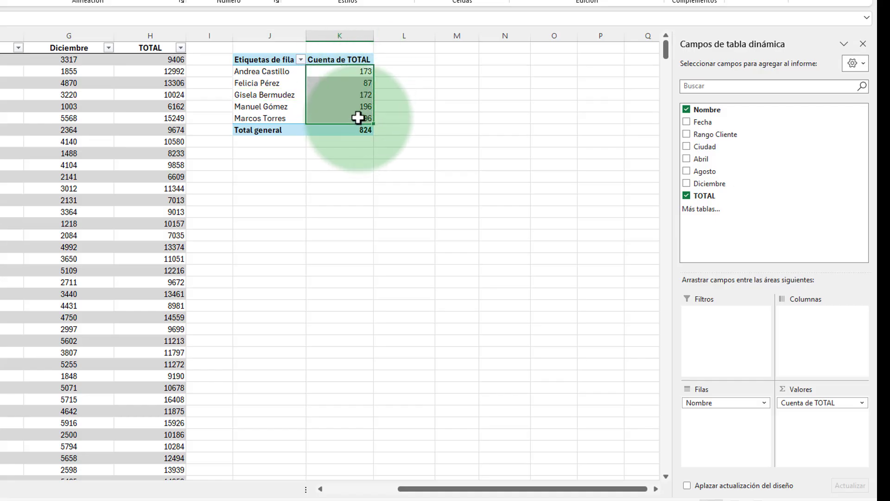
{"action": "left_click", "coordinate": [355, 71]}
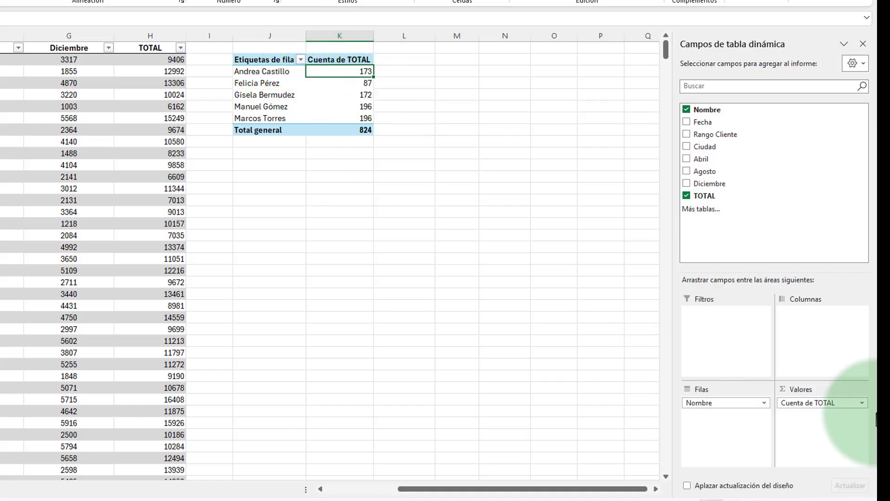
Step: Change the calculation of the TOTAL value field to Promedio
{"action": "left_click", "coordinate": [862, 403]}
{"action": "left_click", "coordinate": [788, 444]}
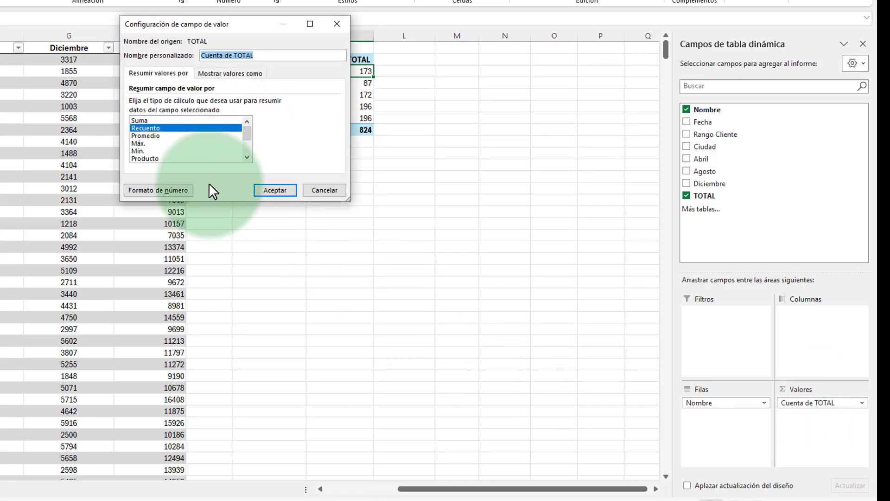
{"action": "left_click", "coordinate": [141, 136]}
{"action": "left_click", "coordinate": [275, 190]}
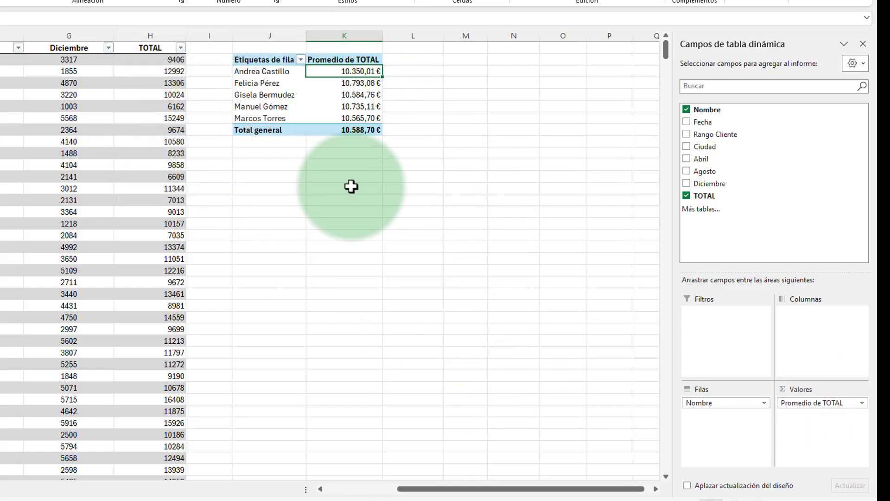
Step: Set the TOTAL value field back to being summarized by Suma
{"action": "left_click", "coordinate": [863, 403]}
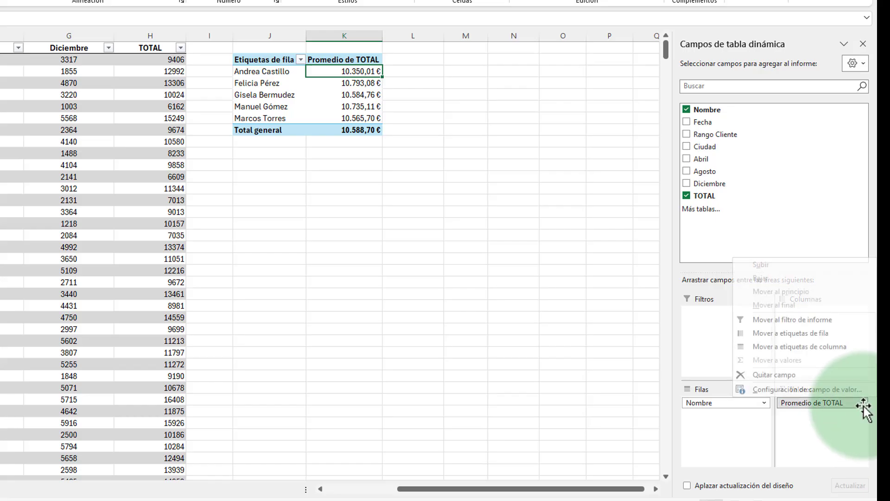
{"action": "left_click", "coordinate": [786, 392]}
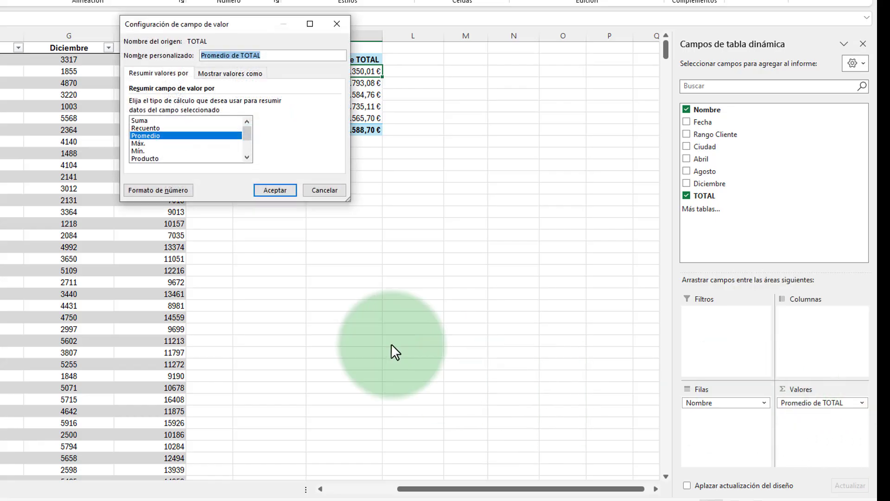
{"action": "left_click", "coordinate": [149, 121]}
{"action": "left_click", "coordinate": [279, 190]}
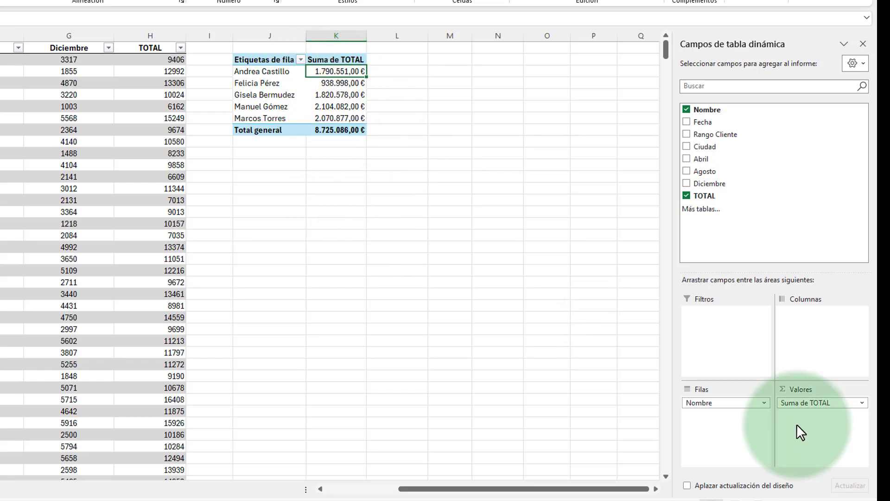
Step: Examine the calculations offered for showing the Suma de TOTAL values, such as percentages, differences and rankings, without applying any
{"action": "left_click", "coordinate": [863, 402]}
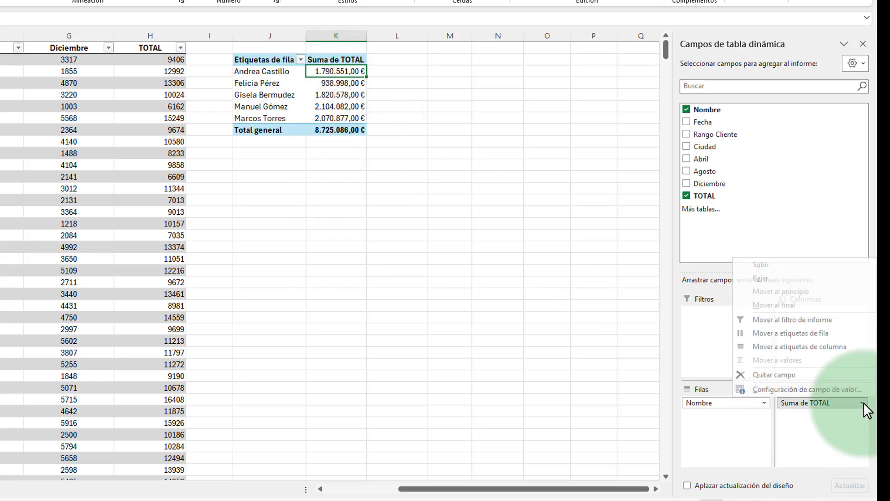
{"action": "left_click", "coordinate": [813, 388]}
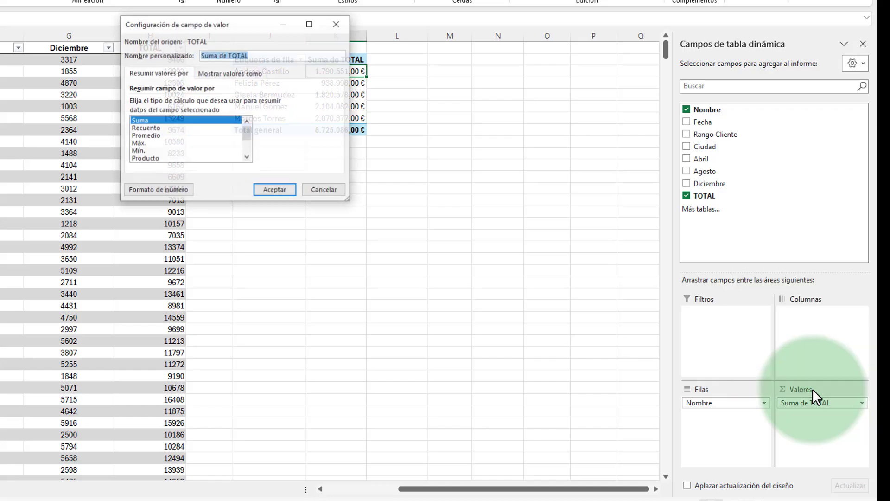
{"action": "left_click", "coordinate": [235, 73]}
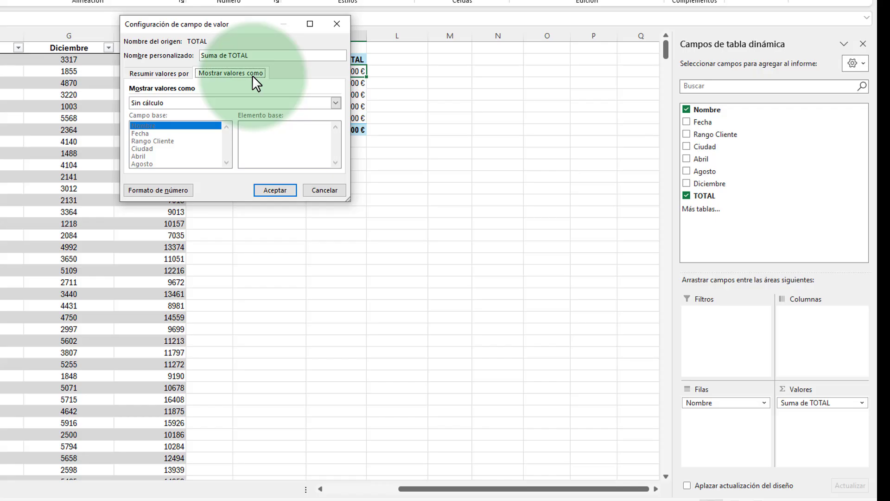
{"action": "left_click", "coordinate": [204, 103]}
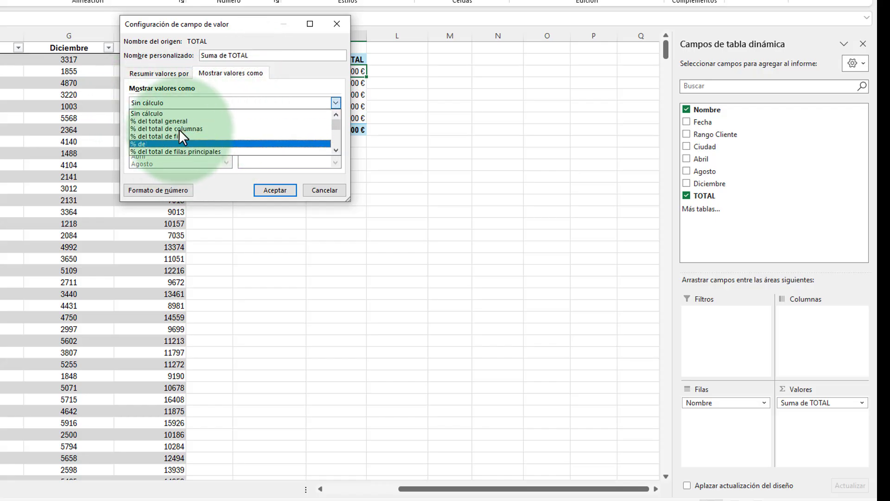
{"action": "scroll", "coordinate": [257, 135], "scroll_direction": "down", "scroll_amount": 2}
{"action": "scroll", "coordinate": [258, 139], "scroll_direction": "down", "scroll_amount": 2}
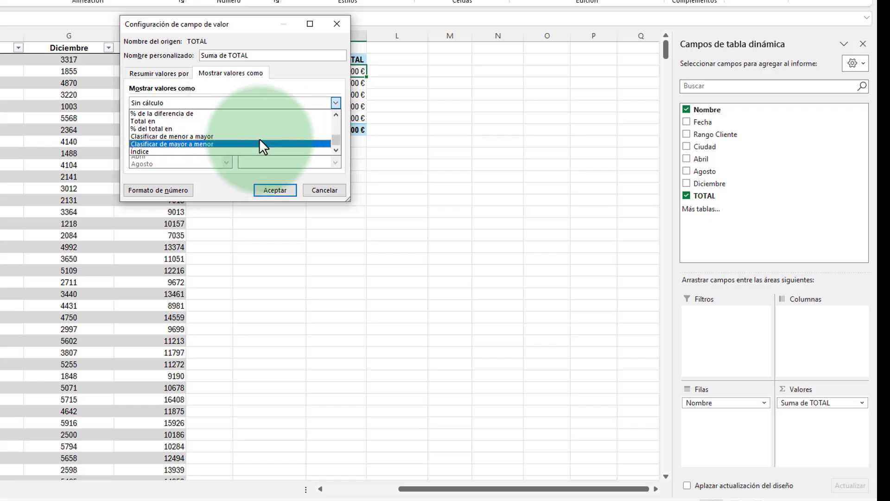
{"action": "scroll", "coordinate": [261, 139], "scroll_direction": "up", "scroll_amount": 5}
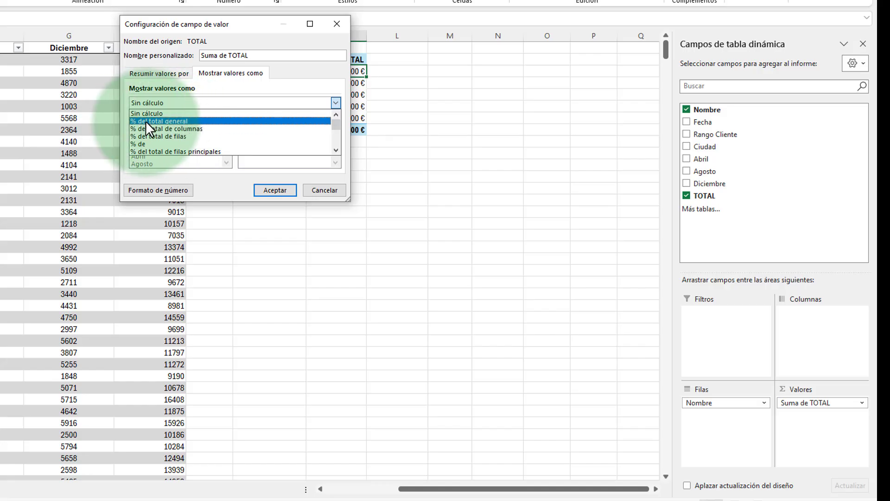
{"action": "left_click", "coordinate": [325, 191]}
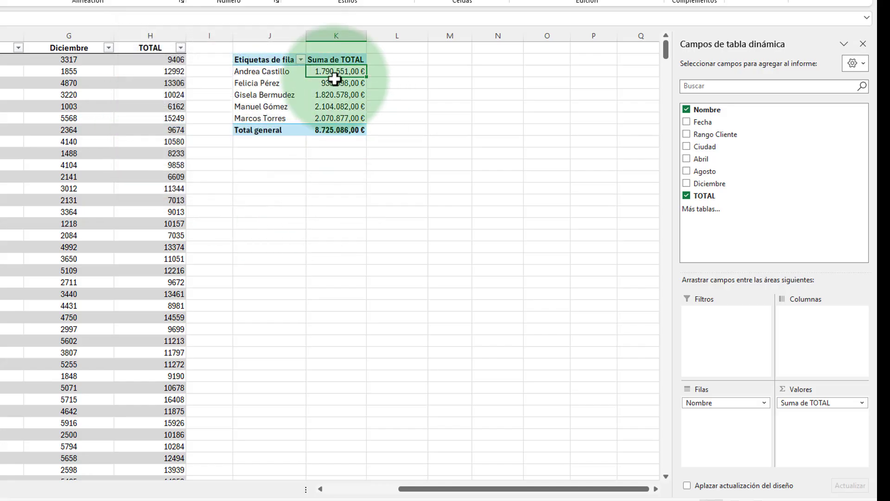
Step: Add the TOTAL field a second time to the values area, below Suma de TOTAL
{"action": "left_click_drag", "start_coordinate": [795, 408], "coordinate": [806, 421]}
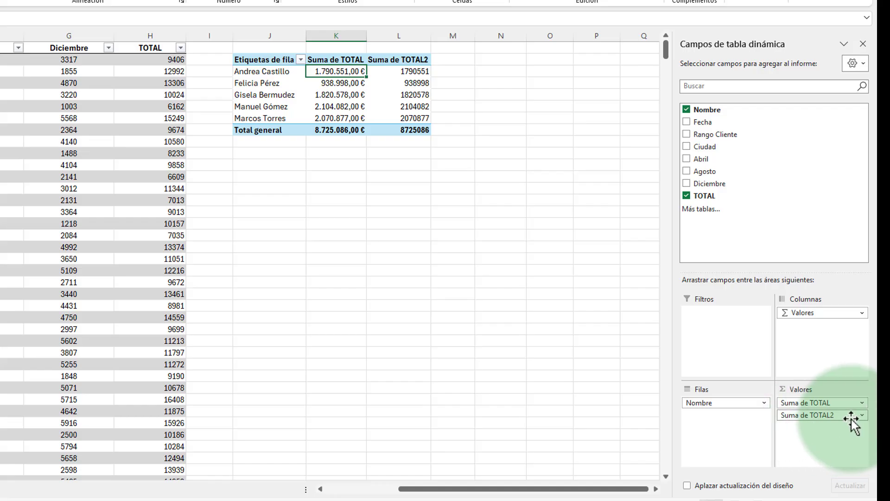
{"action": "left_click", "coordinate": [863, 415]}
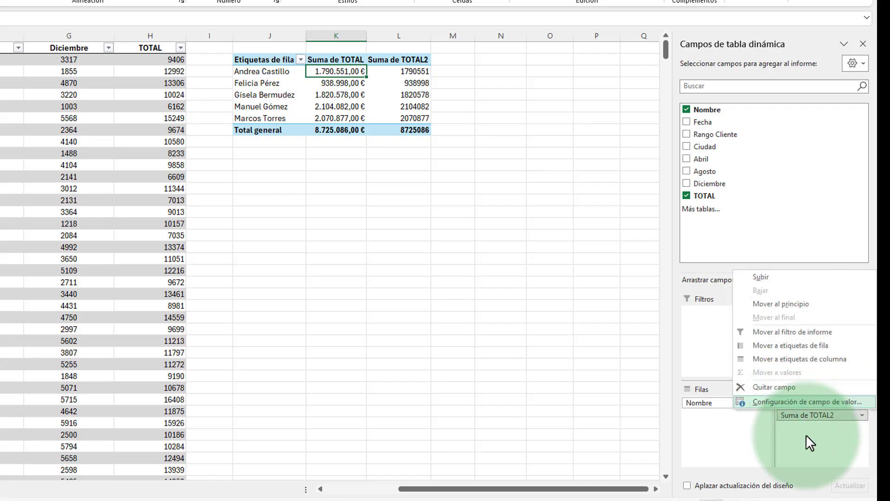
{"action": "left_click", "coordinate": [825, 446]}
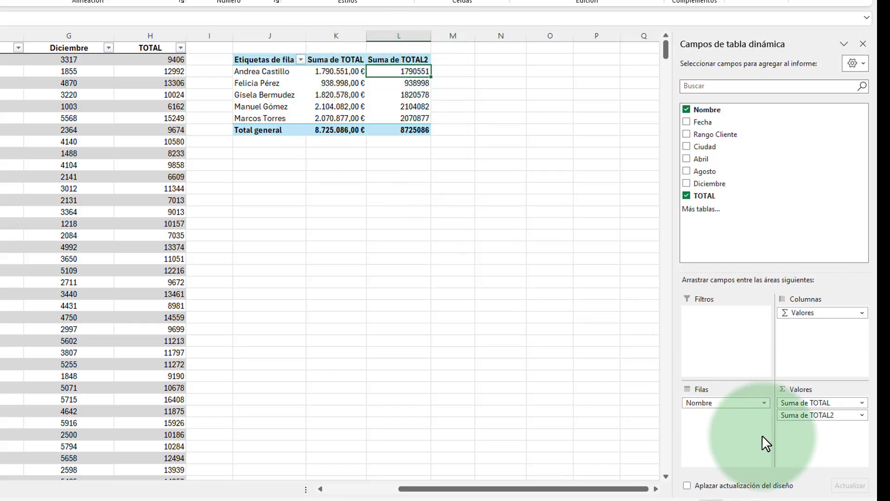
Step: Show the Suma de TOTAL2 values as % del total general
{"action": "left_click", "coordinate": [862, 415]}
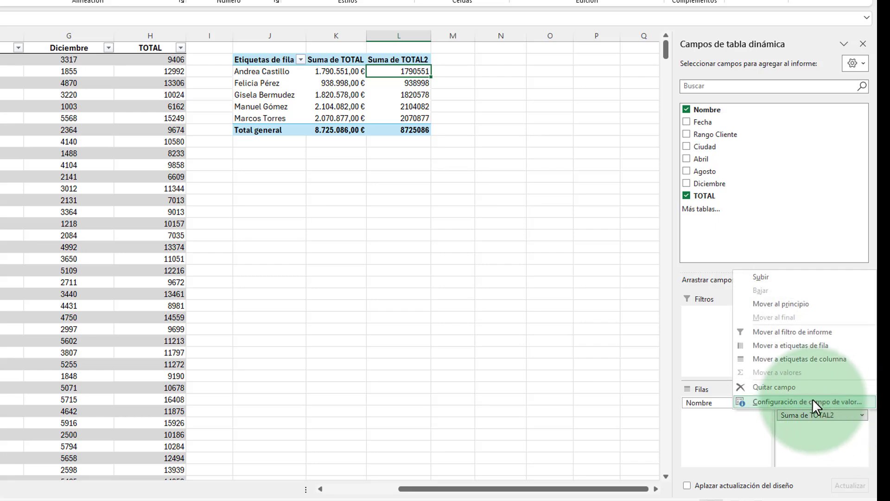
{"action": "left_click", "coordinate": [812, 401]}
{"action": "left_click", "coordinate": [214, 71]}
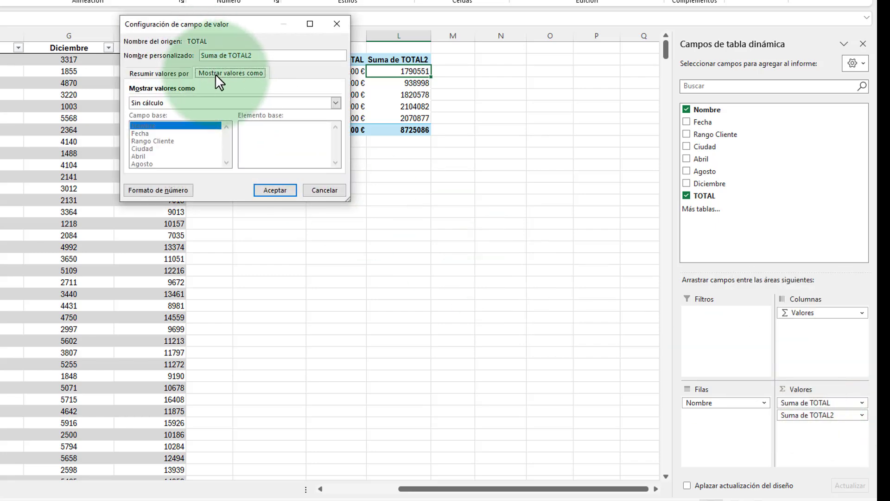
{"action": "left_click", "coordinate": [189, 104]}
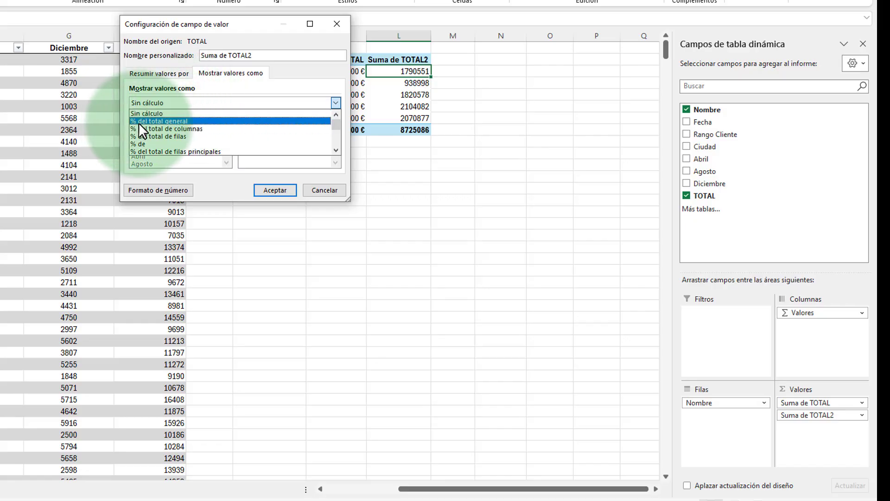
{"action": "left_click", "coordinate": [210, 121]}
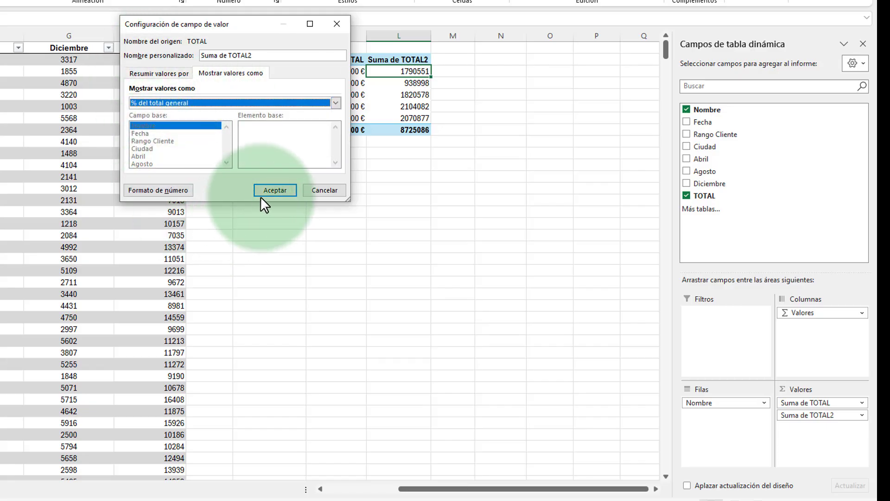
{"action": "left_click", "coordinate": [278, 187]}
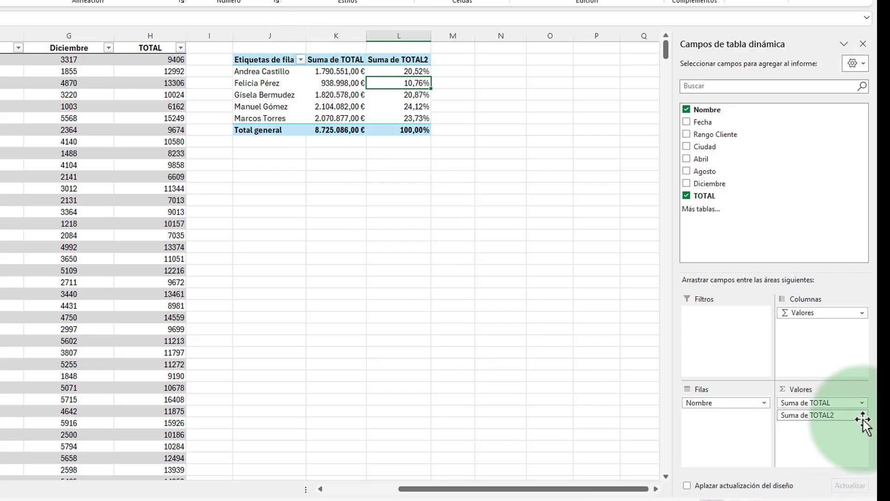
Step: Remove Suma de TOTAL from the values area and add Rango Cliente to the columns area
{"action": "left_click_drag", "start_coordinate": [815, 403], "coordinate": [507, 334]}
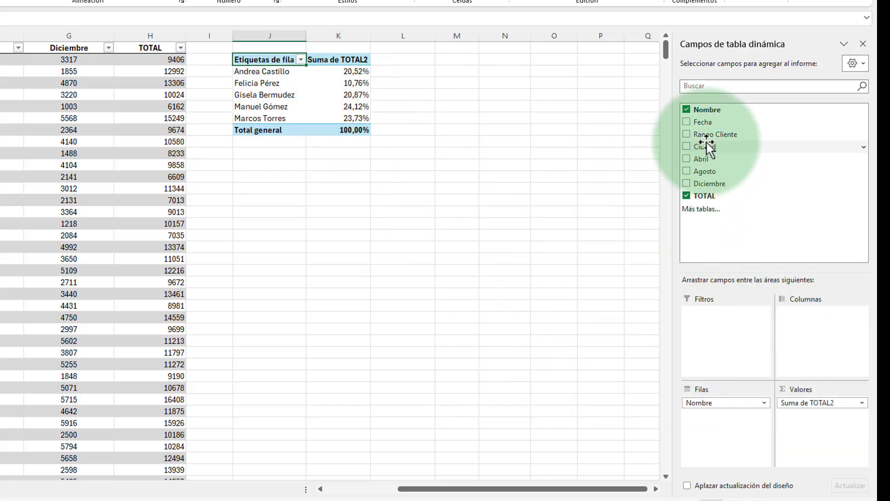
{"action": "left_click_drag", "start_coordinate": [715, 132], "coordinate": [806, 325]}
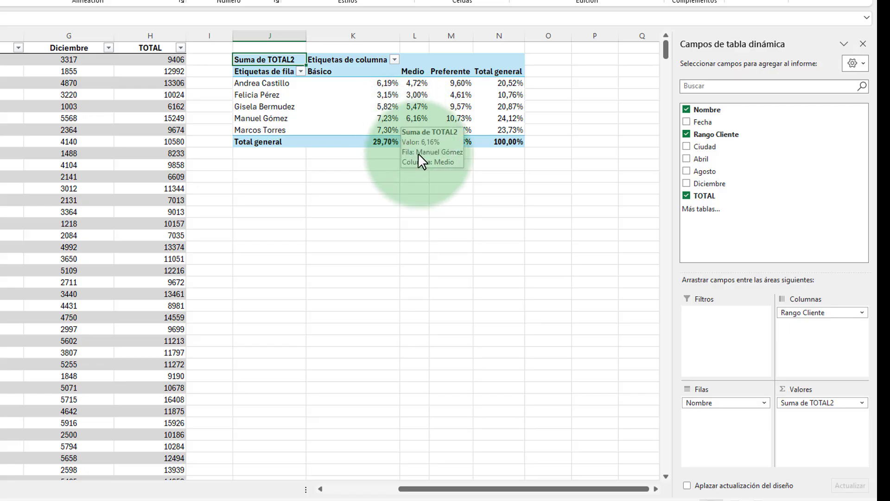
Step: Examine the grand-total percentages by selecting the Básico to Preferente cells and the Total general column to check their sums
{"action": "left_click", "coordinate": [411, 83]}
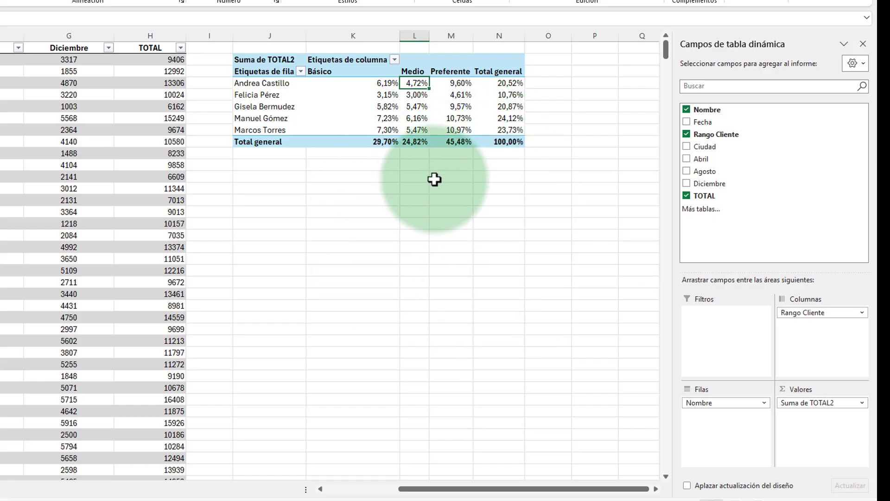
{"action": "left_click_drag", "start_coordinate": [371, 83], "coordinate": [496, 132]}
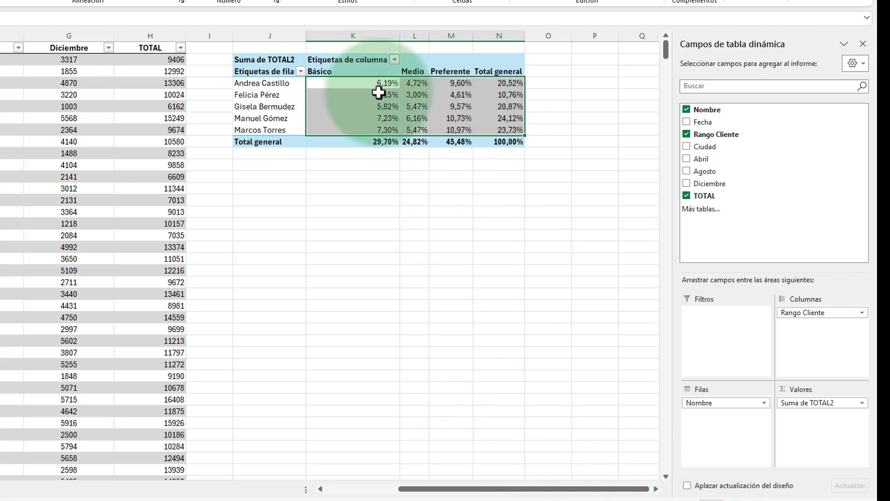
{"action": "left_click_drag", "start_coordinate": [378, 93], "coordinate": [459, 131]}
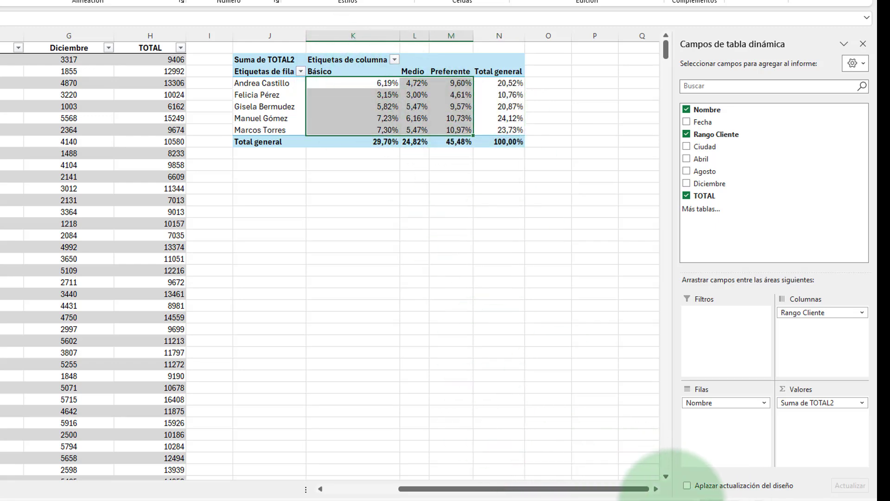
{"action": "left_click_drag", "start_coordinate": [513, 84], "coordinate": [507, 127]}
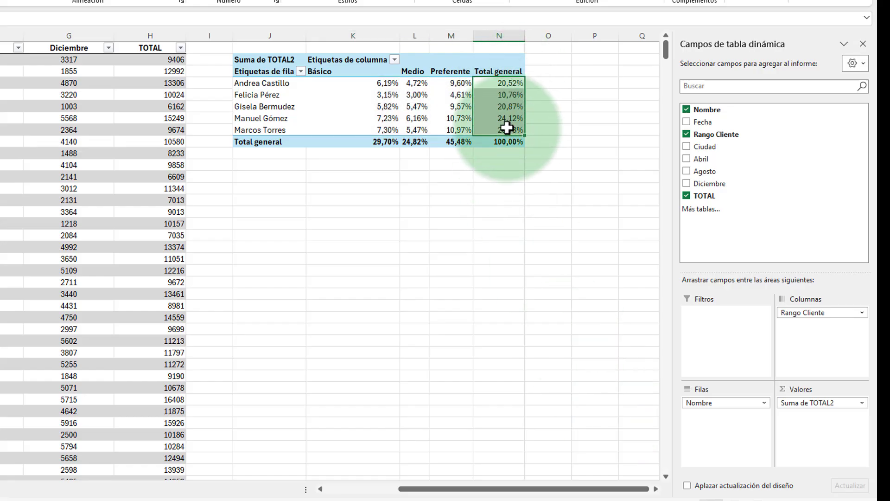
{"action": "left_click_drag", "start_coordinate": [507, 79], "coordinate": [508, 131]}
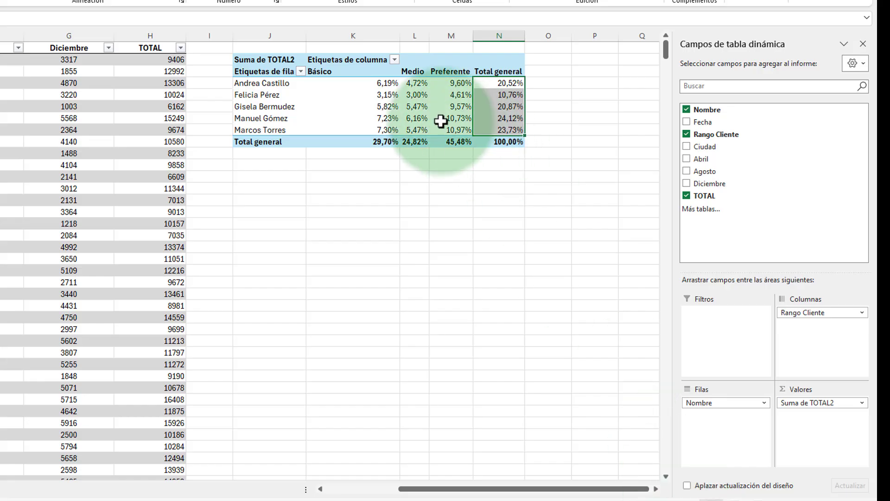
{"action": "left_click_drag", "start_coordinate": [379, 84], "coordinate": [444, 131]}
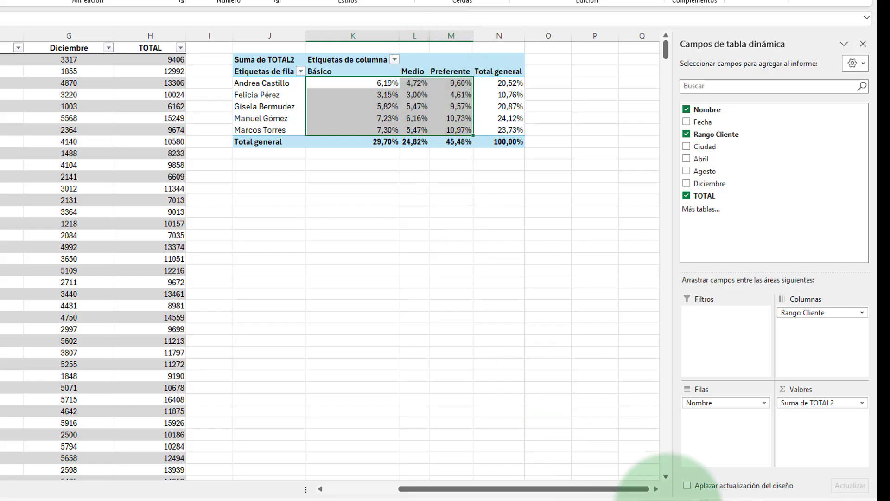
{"action": "left_click", "coordinate": [383, 95]}
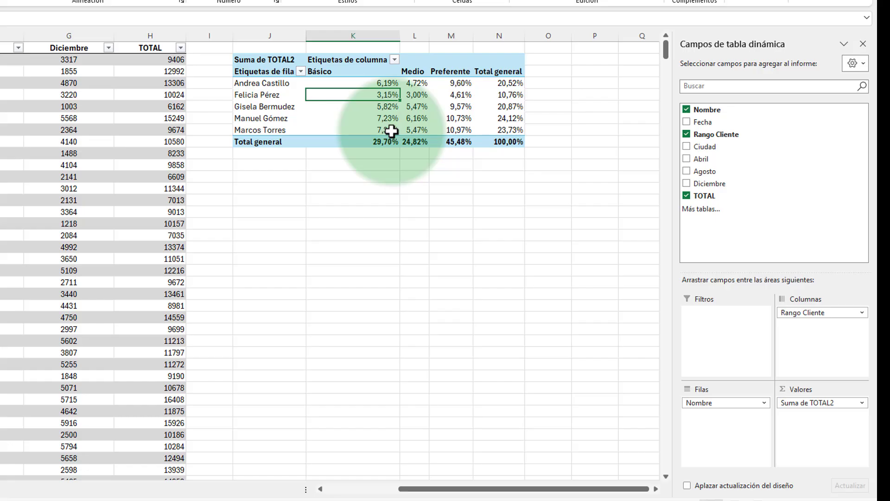
Step: Show the Suma de TOTAL2 values as % del total de columnas
{"action": "left_click", "coordinate": [864, 403]}
{"action": "left_click", "coordinate": [817, 388]}
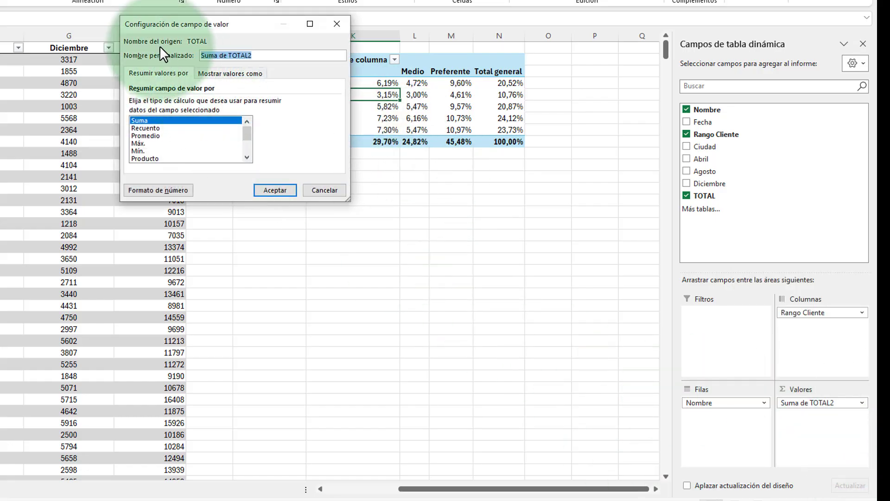
{"action": "left_click", "coordinate": [246, 71]}
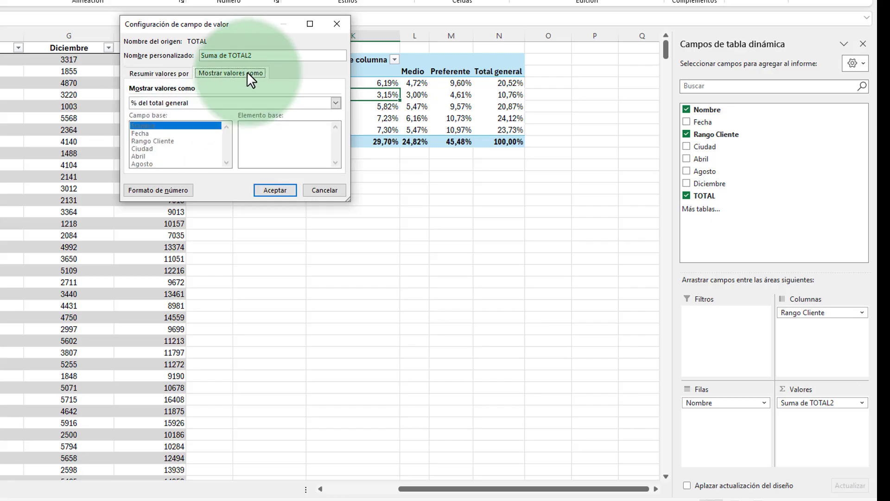
{"action": "left_click", "coordinate": [221, 103]}
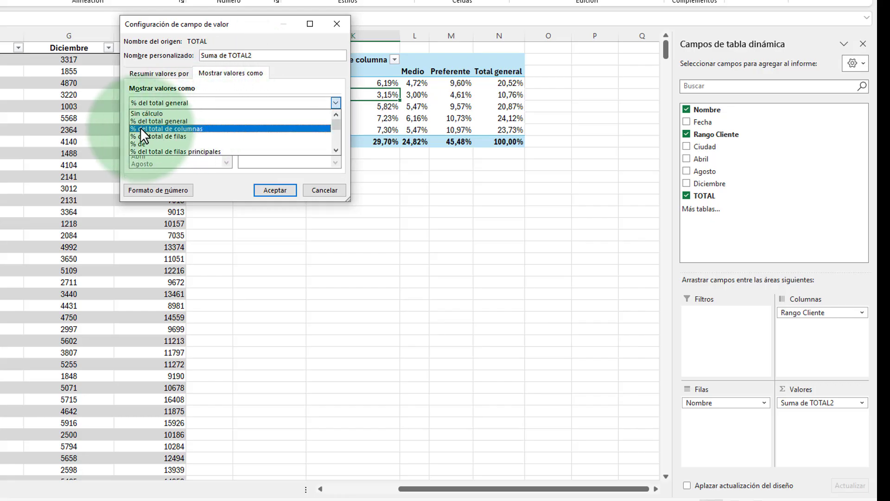
{"action": "left_click", "coordinate": [216, 129]}
{"action": "left_click", "coordinate": [269, 191]}
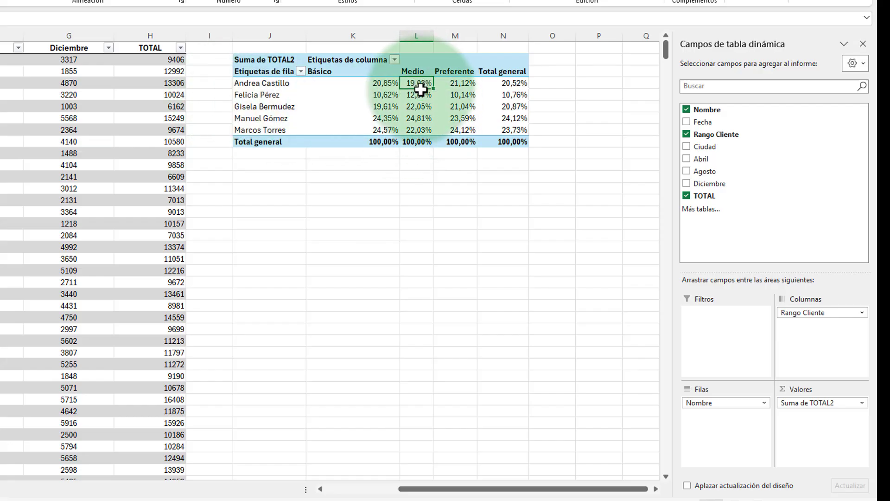
Step: Check the sum of the column percentages by selecting all the people's values in the Medio column
{"action": "left_click_drag", "start_coordinate": [420, 90], "coordinate": [422, 129]}
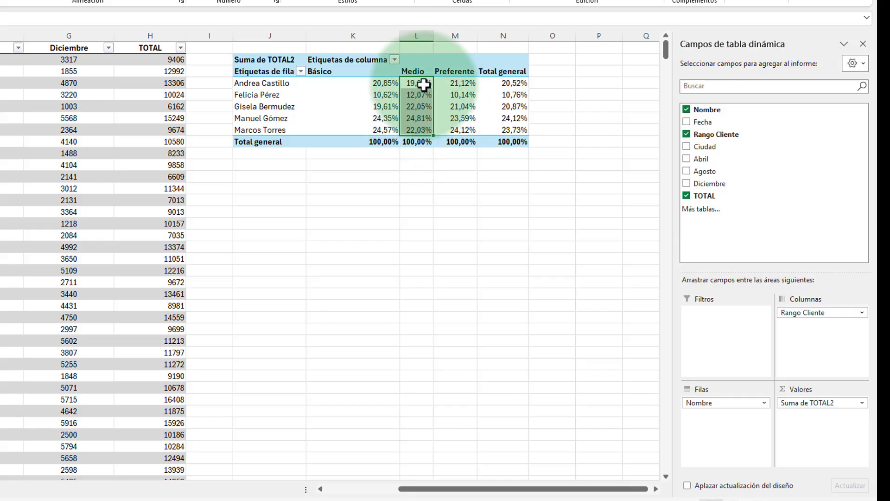
{"action": "left_click_drag", "start_coordinate": [424, 85], "coordinate": [420, 128]}
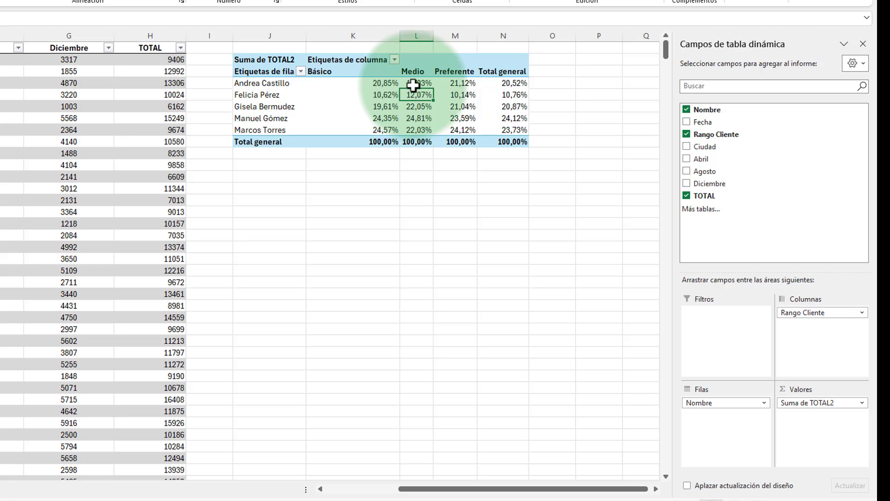
{"action": "left_click_drag", "start_coordinate": [414, 90], "coordinate": [417, 130]}
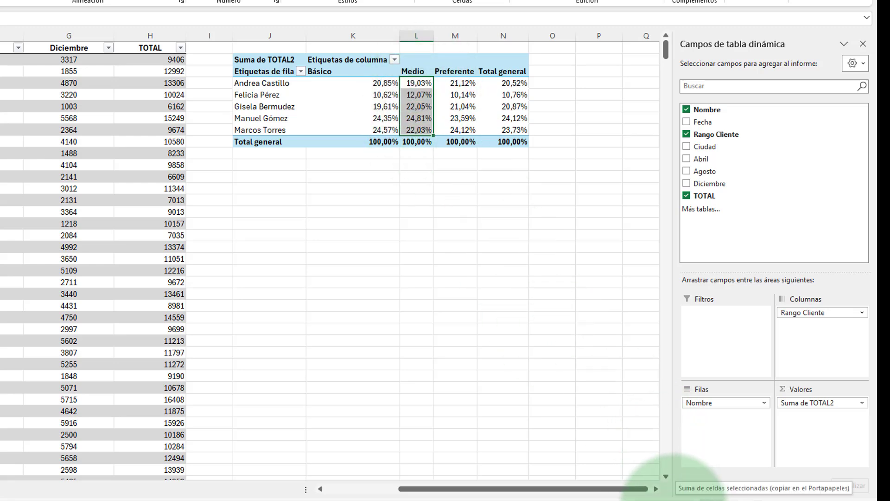
Step: Show the Suma de TOTAL2 values as % del total de filas
{"action": "left_click", "coordinate": [863, 402]}
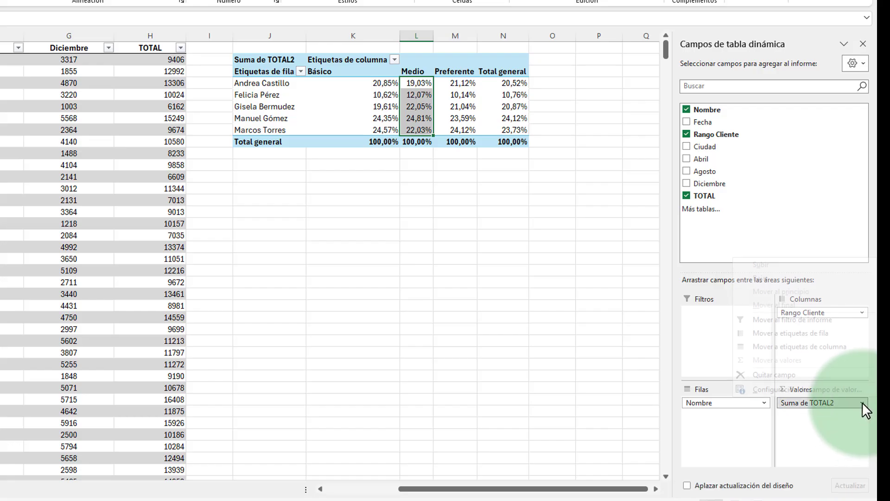
{"action": "left_click", "coordinate": [844, 391]}
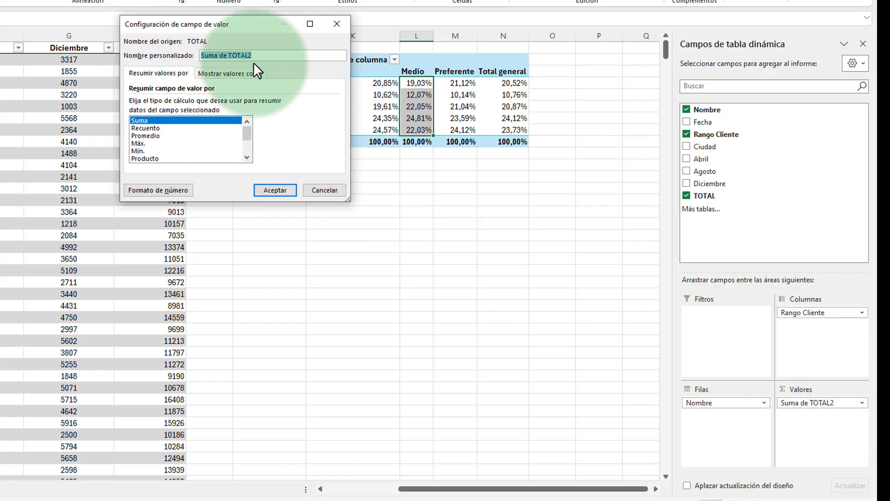
{"action": "left_click", "coordinate": [232, 72]}
{"action": "left_click", "coordinate": [199, 99]}
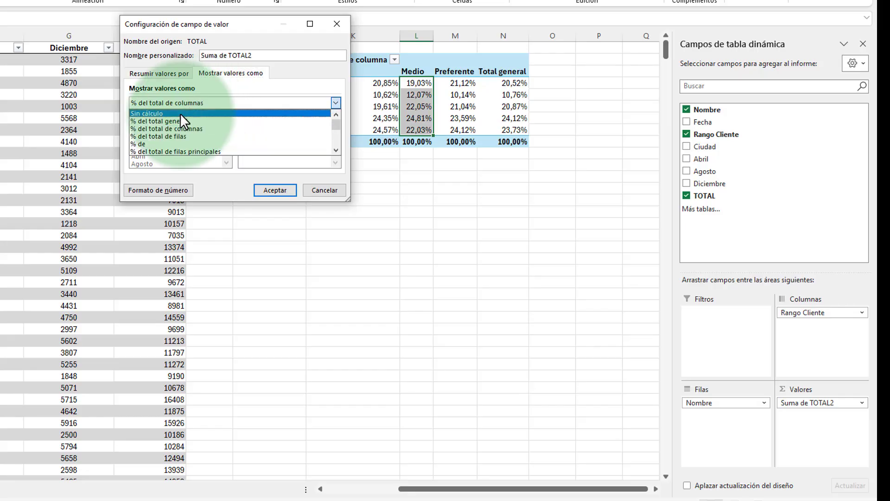
{"action": "left_click", "coordinate": [147, 140]}
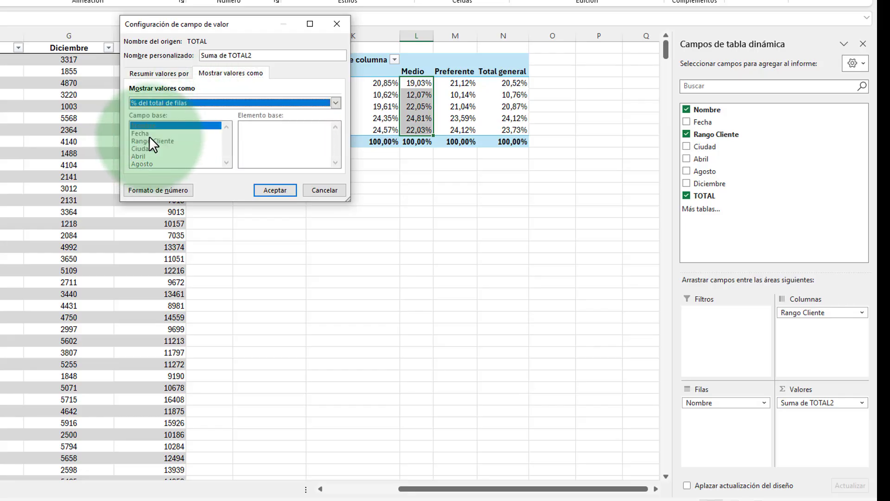
{"action": "left_click", "coordinate": [277, 189]}
Step: Examine the row percentages across Básico, Medio and Preferente in the second person's row, checking their sum
{"action": "left_click", "coordinate": [376, 84]}
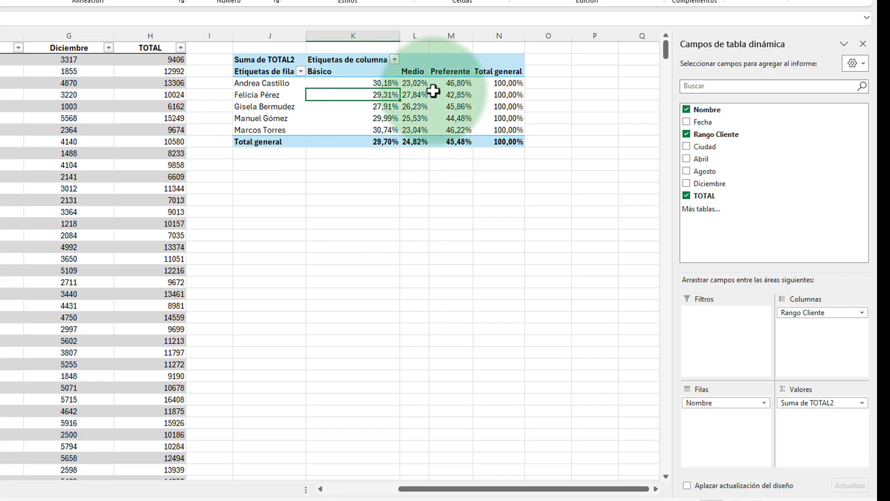
{"action": "left_click", "coordinate": [416, 94]}
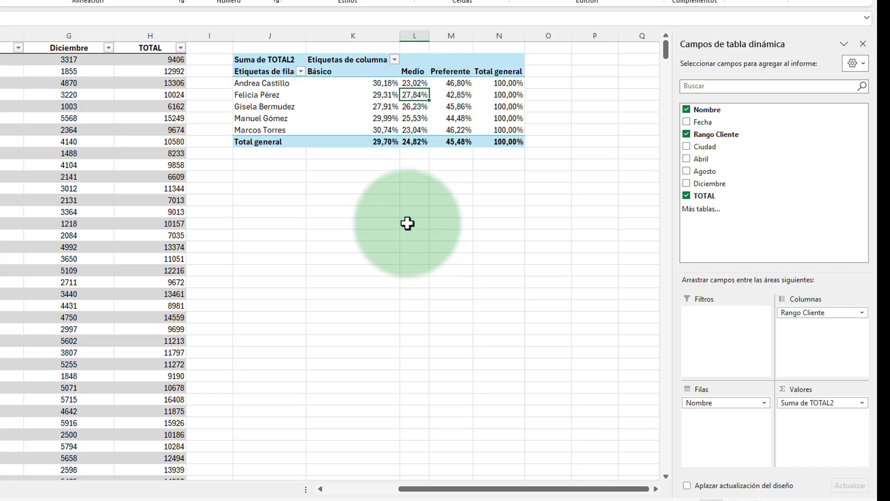
{"action": "left_click", "coordinate": [460, 96]}
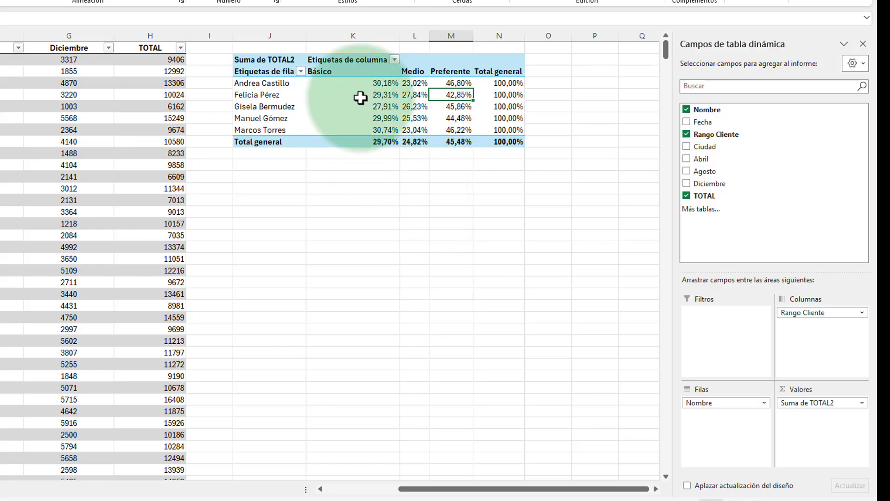
{"action": "left_click_drag", "start_coordinate": [360, 95], "coordinate": [444, 94]}
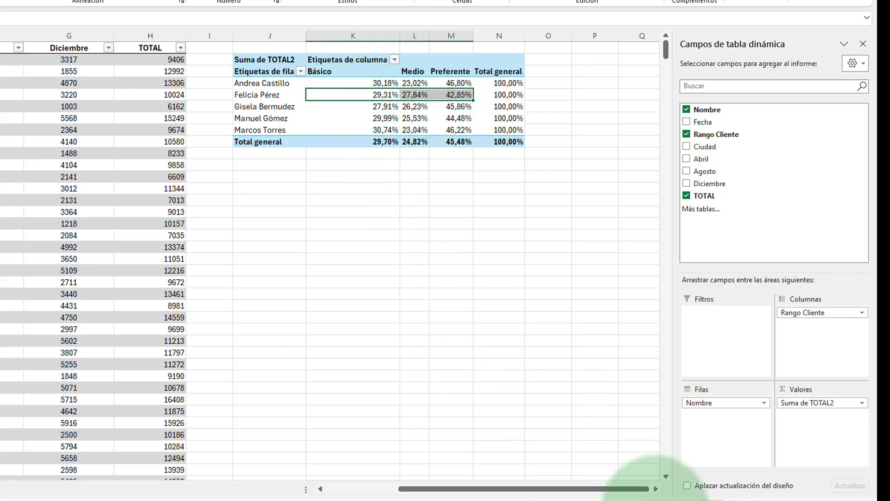
{"action": "left_click", "coordinate": [328, 118]}
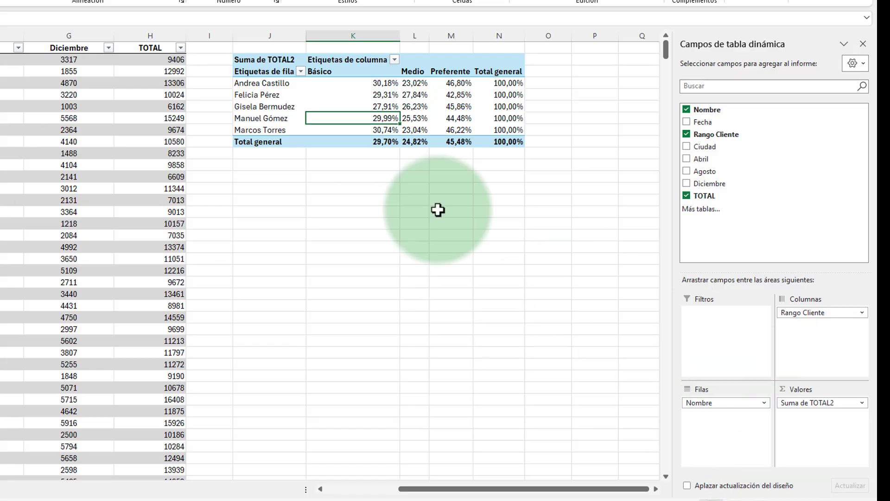
Step: Show the Suma de TOTAL2 values as % de, with Nombre as the base field and the third person as the base item
{"action": "left_click", "coordinate": [863, 401]}
{"action": "left_click", "coordinate": [823, 389]}
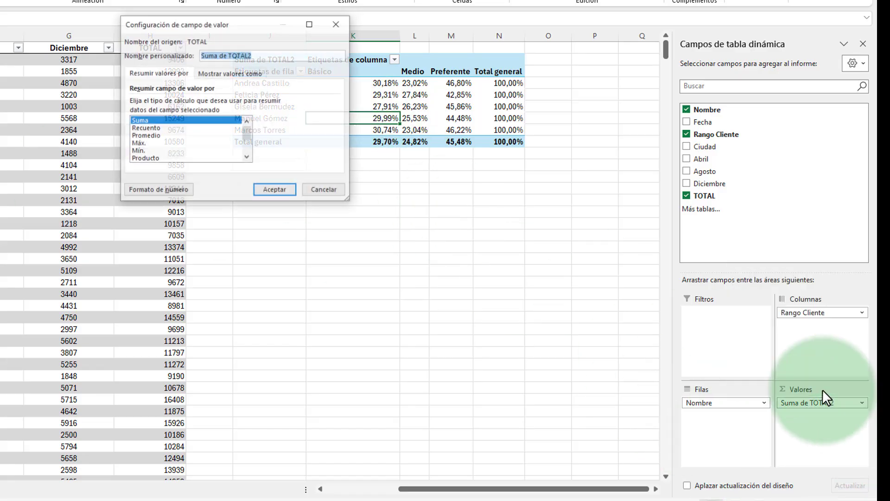
{"action": "left_click", "coordinate": [239, 74]}
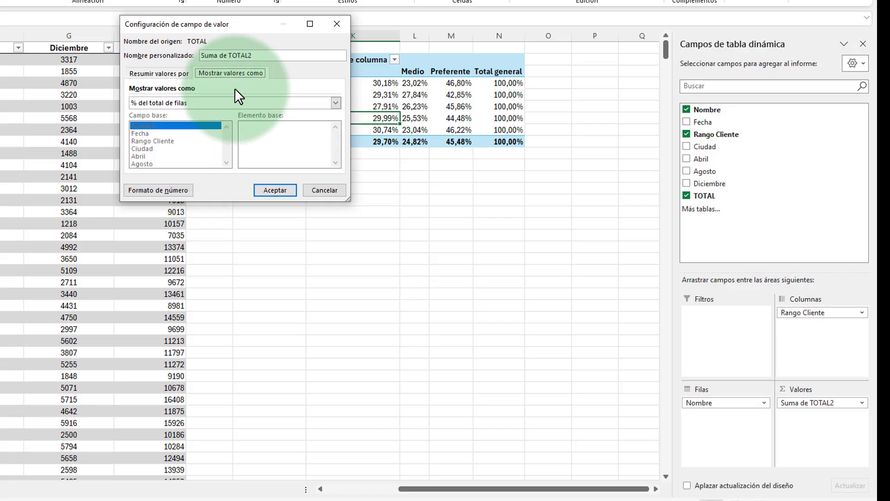
{"action": "left_click", "coordinate": [234, 103]}
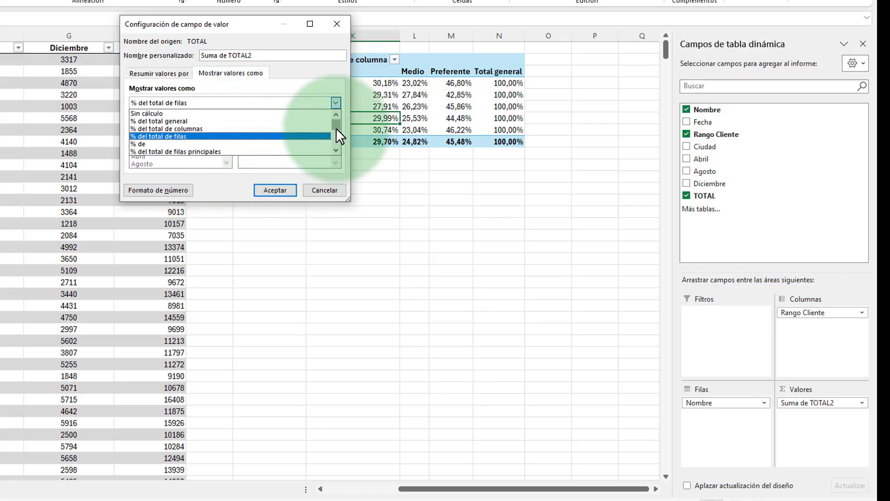
{"action": "left_click", "coordinate": [337, 150]}
{"action": "left_click", "coordinate": [338, 149]}
{"action": "left_click", "coordinate": [338, 149]}
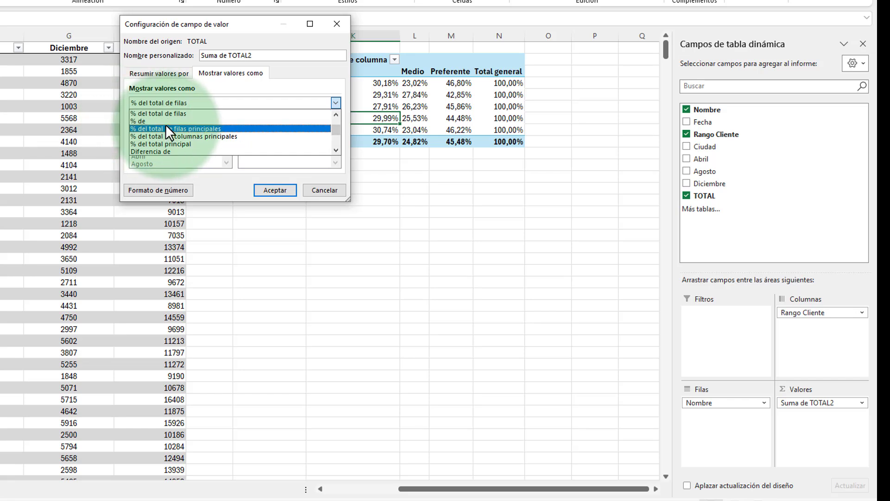
{"action": "left_click", "coordinate": [165, 121]}
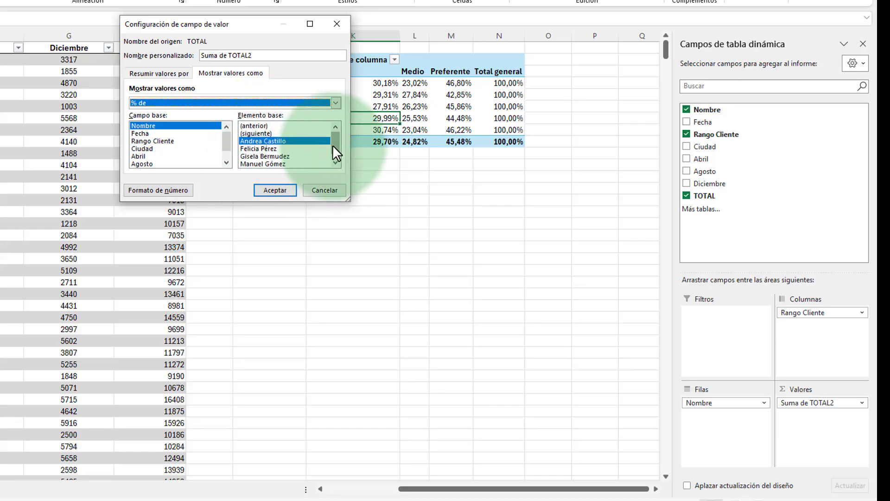
{"action": "left_click_drag", "start_coordinate": [333, 145], "coordinate": [334, 160]}
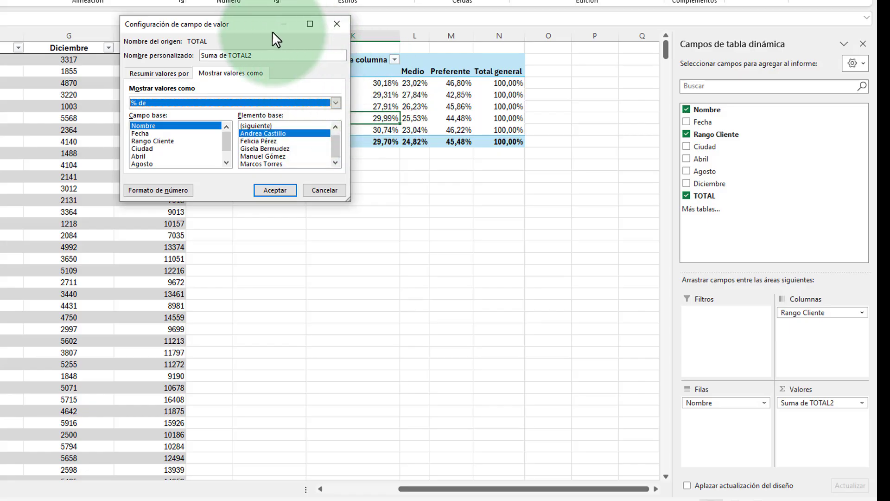
{"action": "left_click_drag", "start_coordinate": [272, 27], "coordinate": [370, 195]}
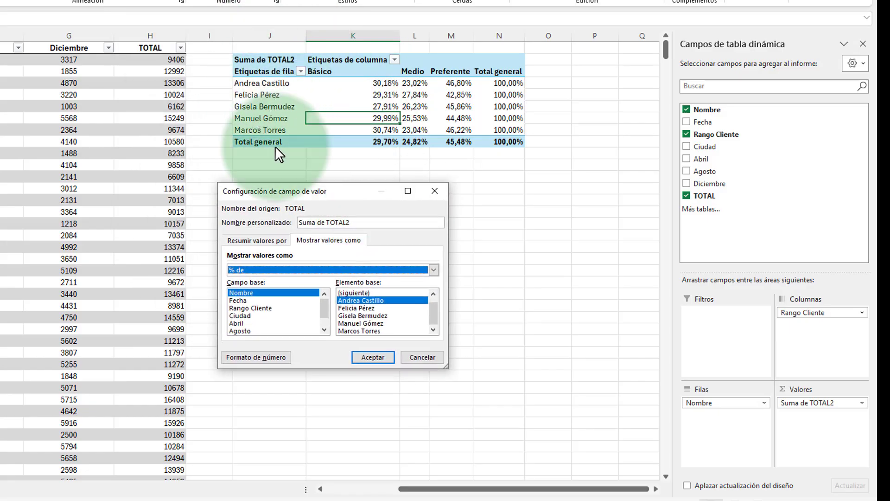
{"action": "left_click_drag", "start_coordinate": [275, 192], "coordinate": [241, 56]}
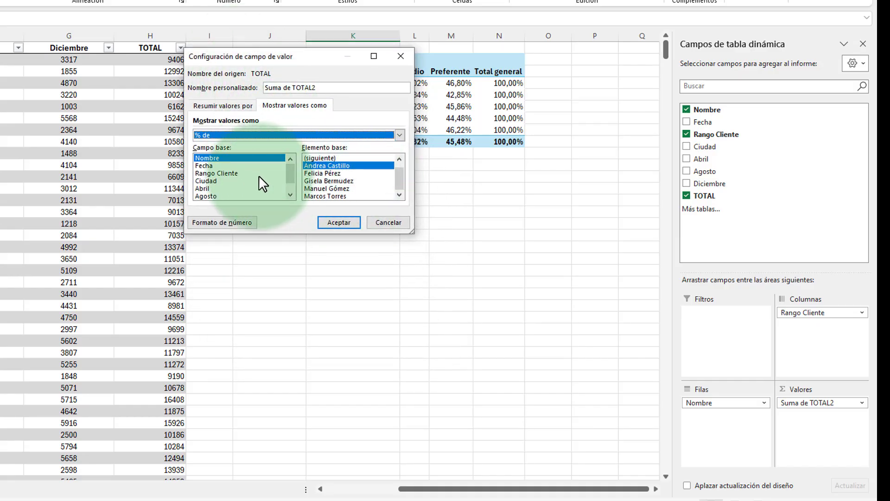
{"action": "left_click", "coordinate": [310, 180]}
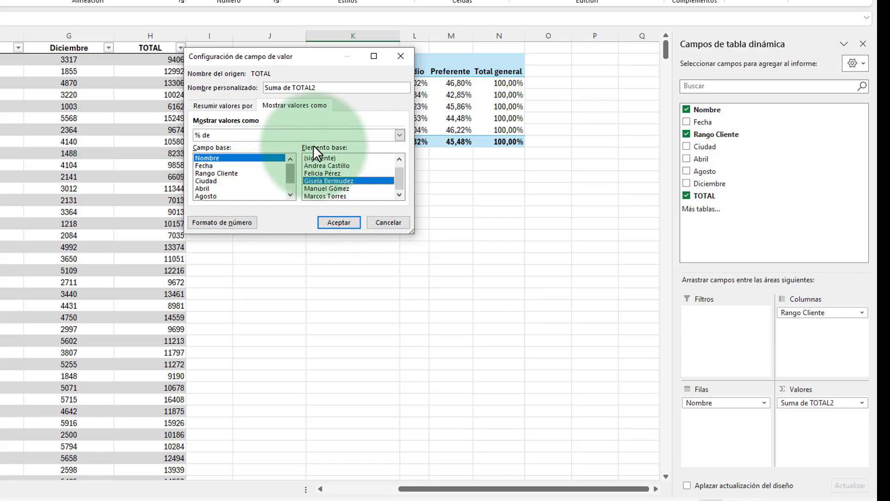
{"action": "left_click", "coordinate": [348, 221]}
Step: Examine the base person's row and compare the other people's percentages with it, including in the Total general column
{"action": "left_click_drag", "start_coordinate": [284, 107], "coordinate": [510, 103]}
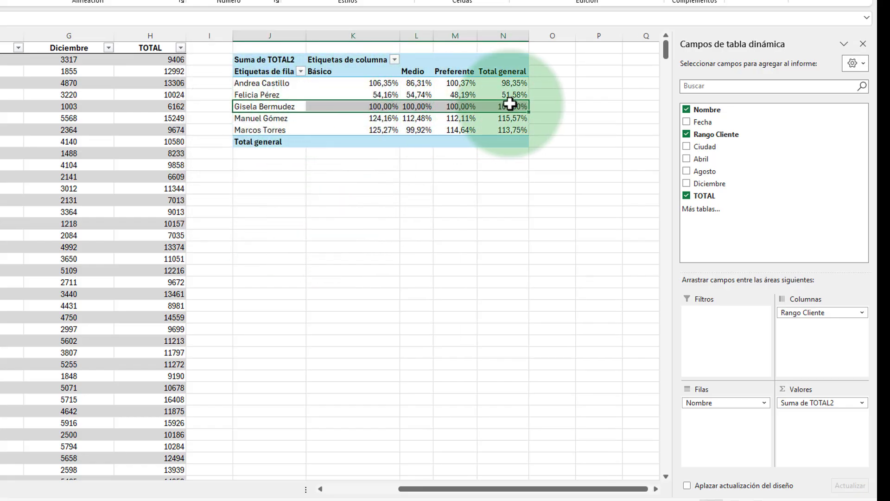
{"action": "left_click", "coordinate": [375, 96]}
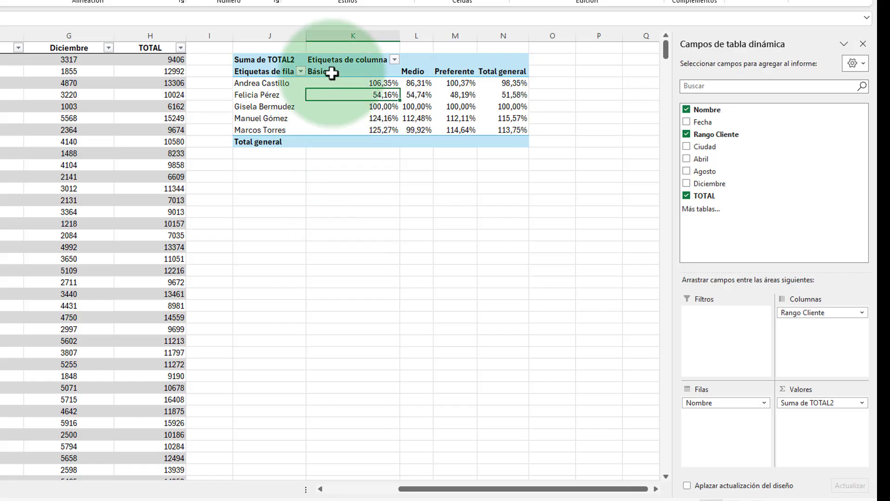
{"action": "left_click", "coordinate": [518, 109]}
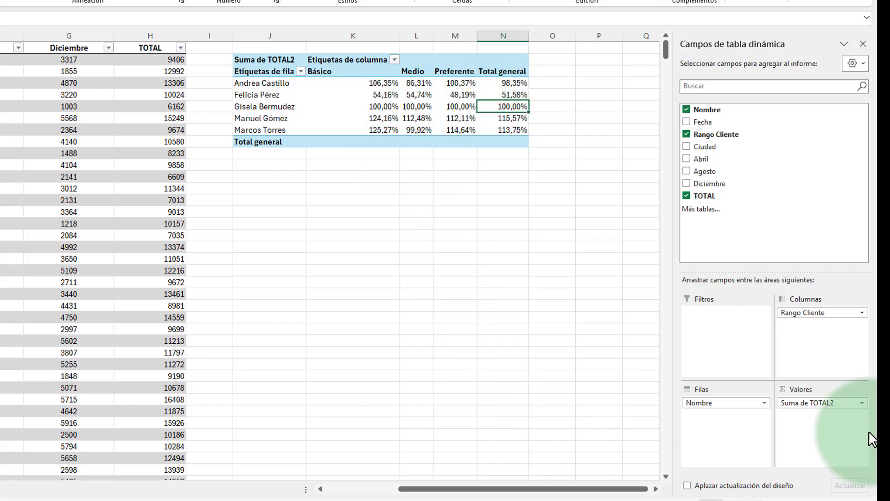
Step: Show the Suma de TOTAL2 values as Diferencia de, keeping Nombre and the third person as base, and check the base person's row
{"action": "left_click", "coordinate": [861, 403]}
{"action": "left_click", "coordinate": [849, 386]}
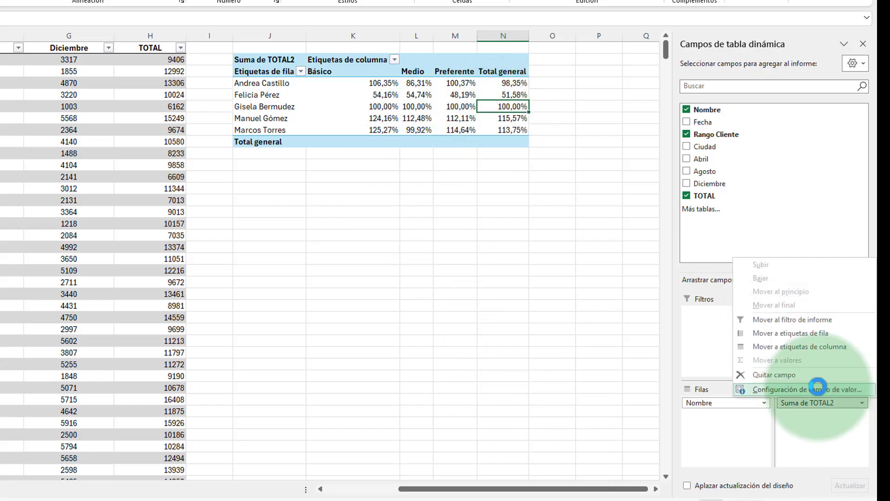
{"action": "left_click", "coordinate": [310, 103]}
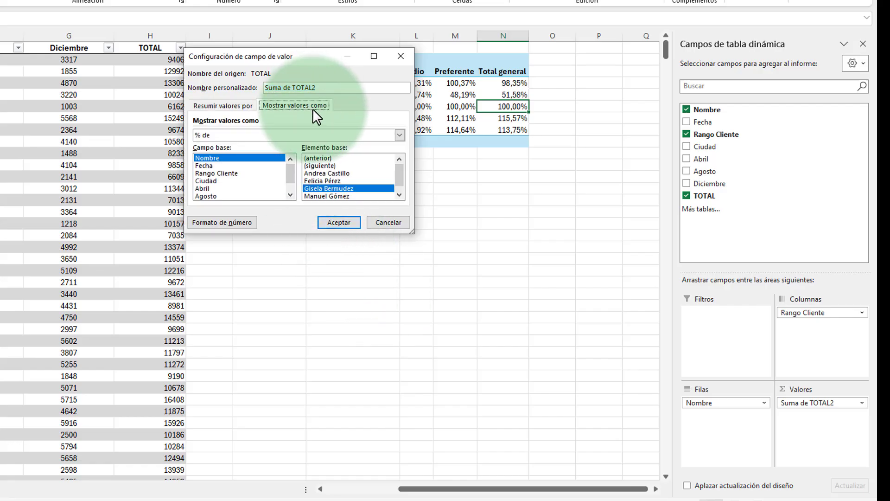
{"action": "left_click", "coordinate": [261, 137]}
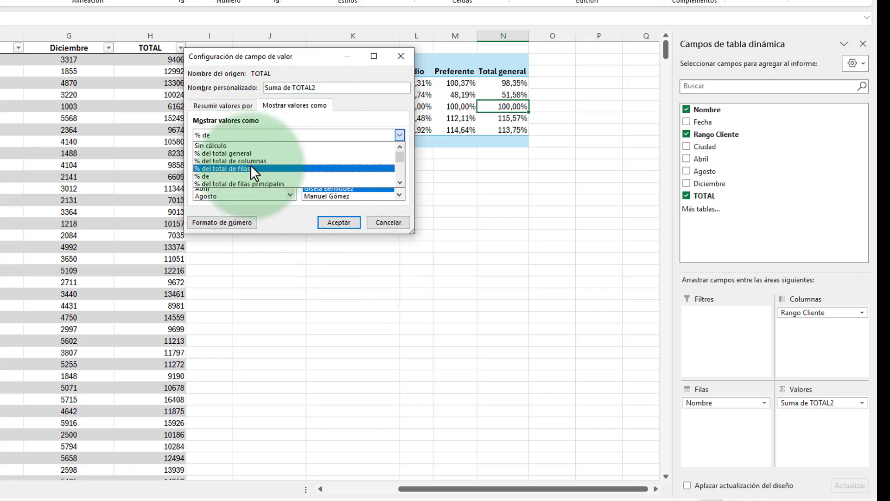
{"action": "left_click", "coordinate": [399, 182]}
{"action": "left_click", "coordinate": [399, 182]}
{"action": "left_click", "coordinate": [399, 182]}
{"action": "left_click", "coordinate": [399, 182]}
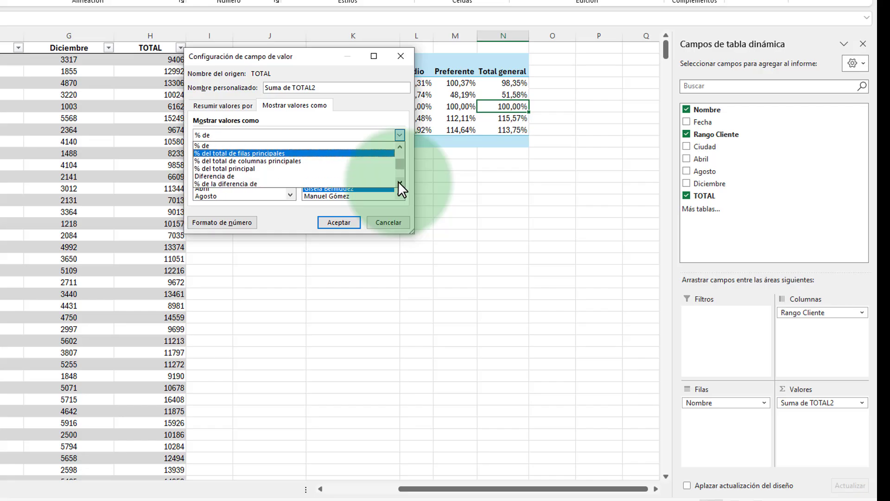
{"action": "left_click", "coordinate": [399, 182]}
{"action": "left_click", "coordinate": [222, 168]}
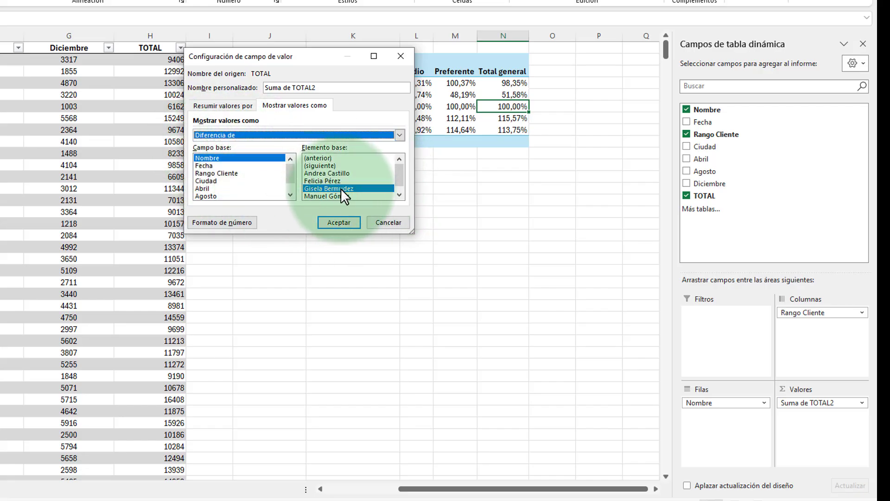
{"action": "left_click", "coordinate": [350, 226]}
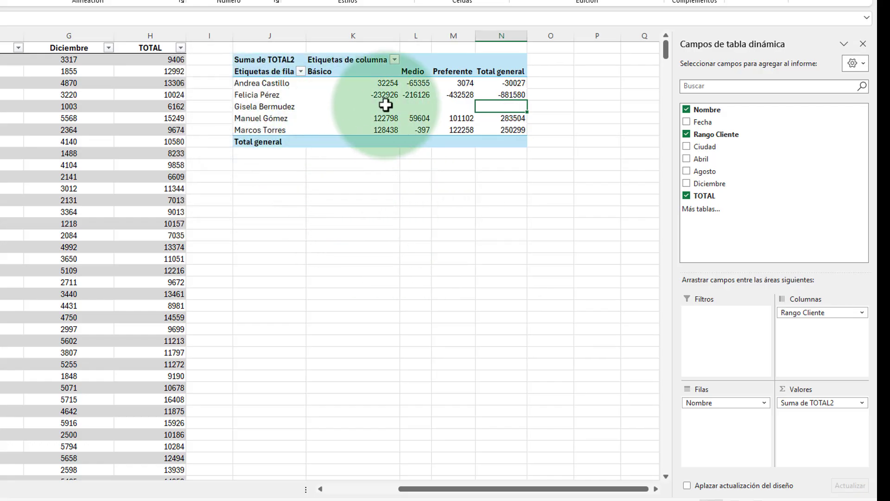
{"action": "left_click_drag", "start_coordinate": [373, 110], "coordinate": [503, 103]}
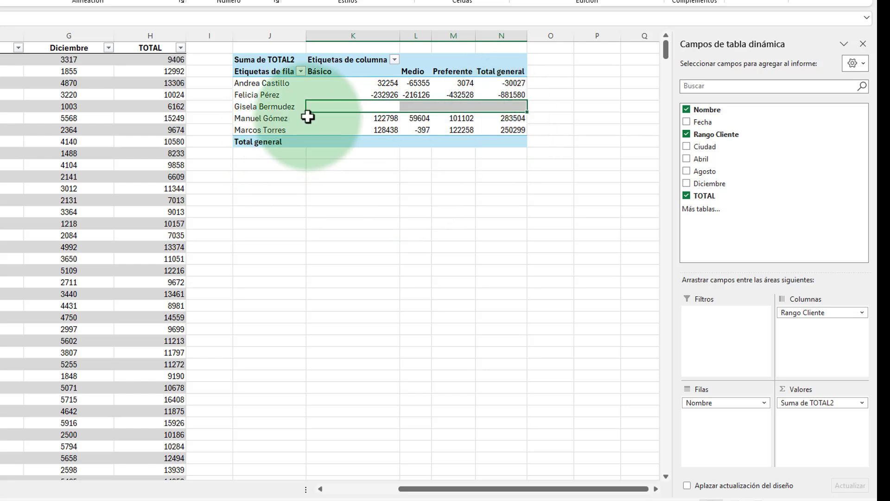
{"action": "left_click", "coordinate": [512, 94]}
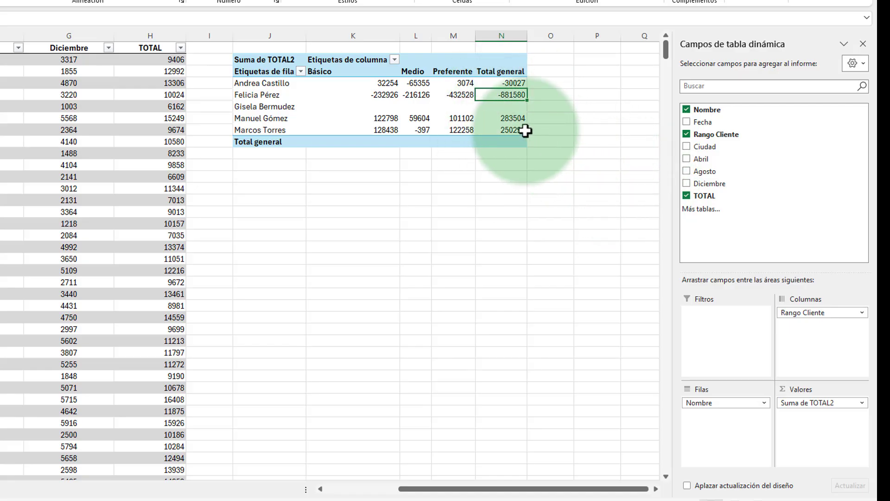
Step: Format the Suma de TOTAL2 values as Moneda in € with 2 decimals and negatives in red with a minus sign
{"action": "left_click", "coordinate": [861, 402]}
{"action": "left_click", "coordinate": [840, 392]}
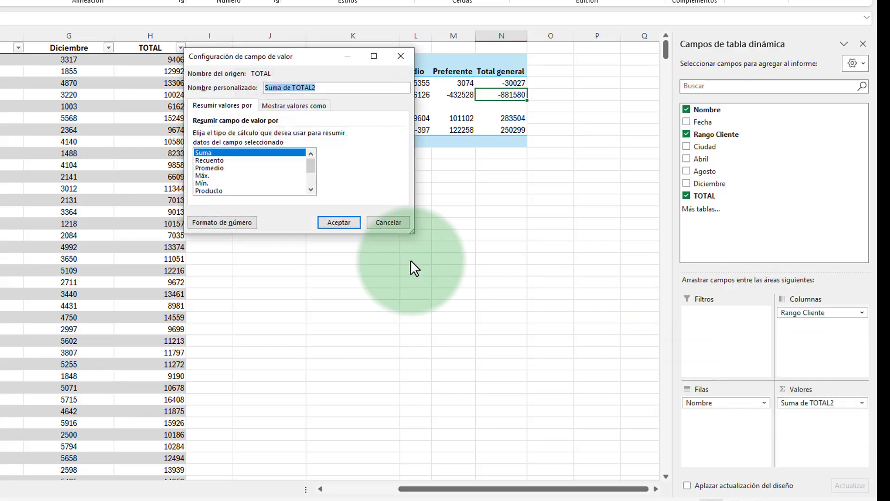
{"action": "left_click", "coordinate": [223, 221]}
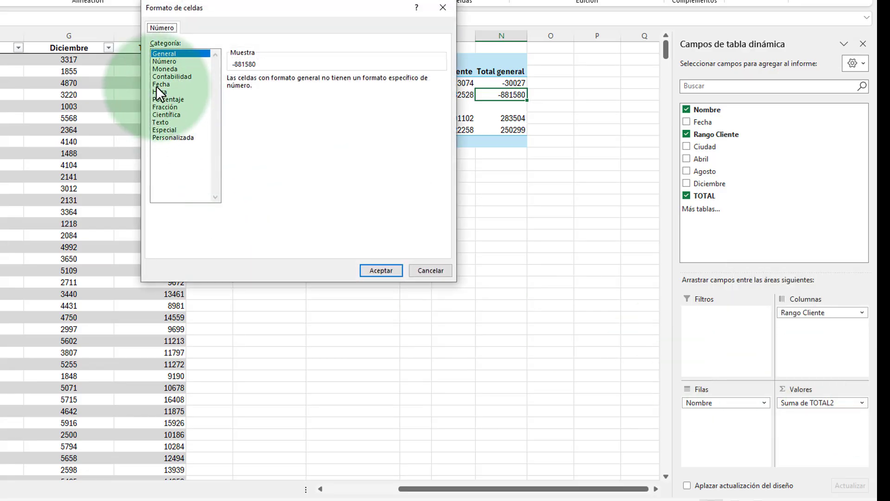
{"action": "left_click", "coordinate": [163, 68]}
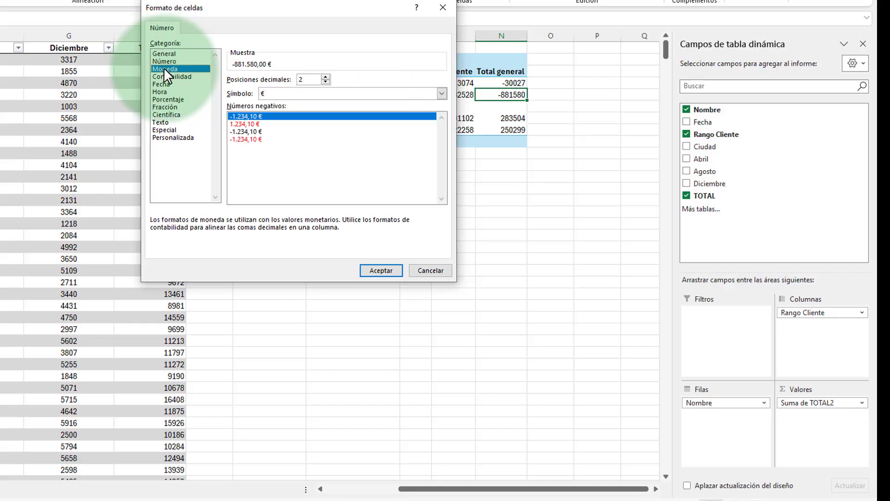
{"action": "left_click", "coordinate": [253, 137]}
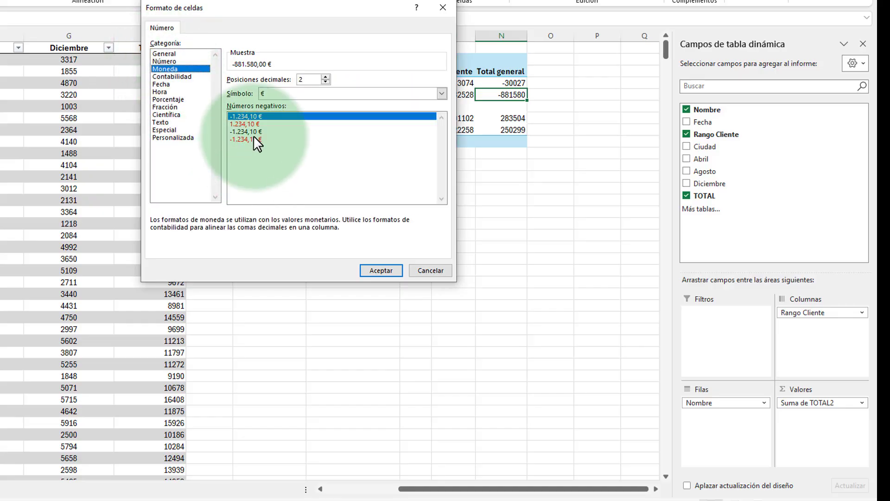
{"action": "left_click", "coordinate": [382, 271]}
{"action": "left_click", "coordinate": [346, 224]}
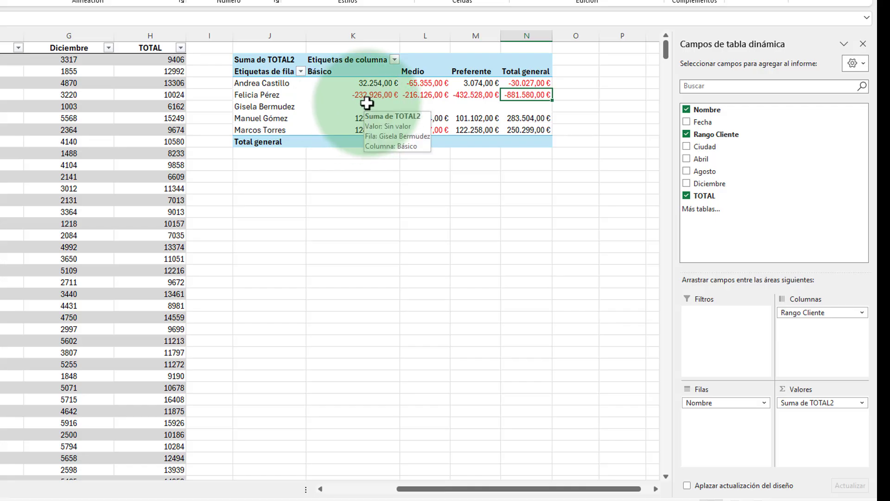
Step: Examine the negative and positive differences from the base person in the Total general column
{"action": "left_click", "coordinate": [532, 95]}
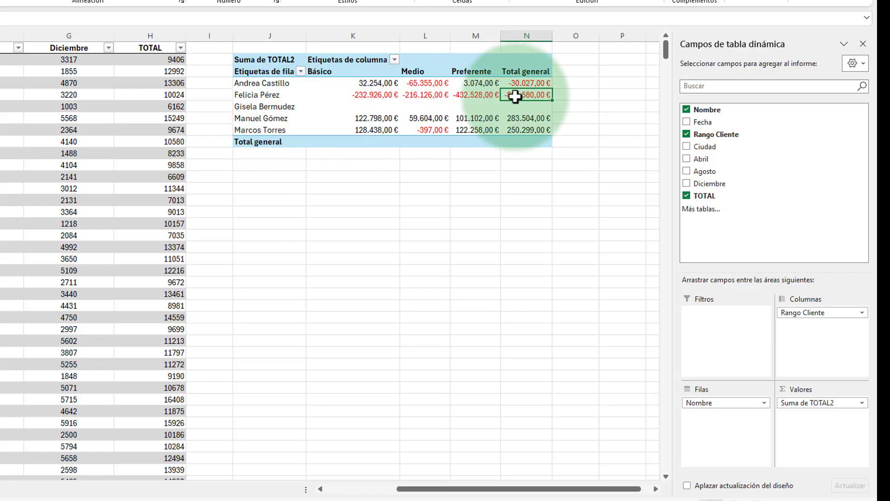
{"action": "mouse_move", "coordinate": [523, 96]}
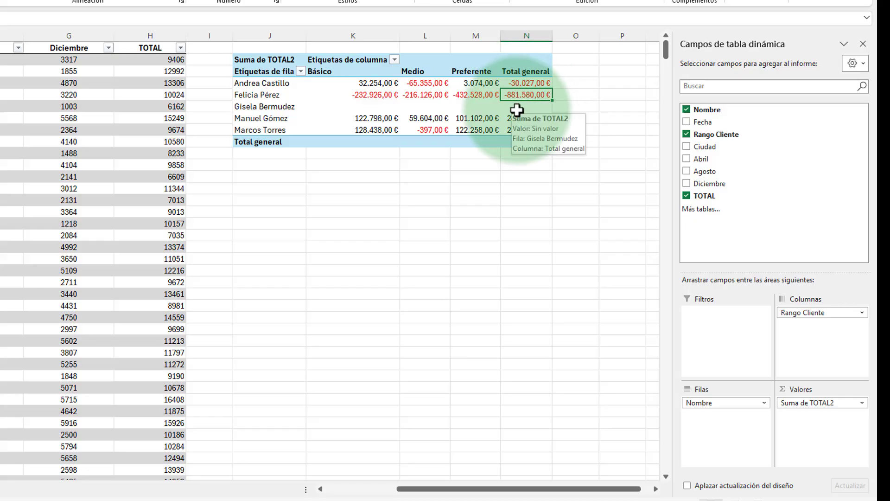
{"action": "left_click", "coordinate": [518, 131]}
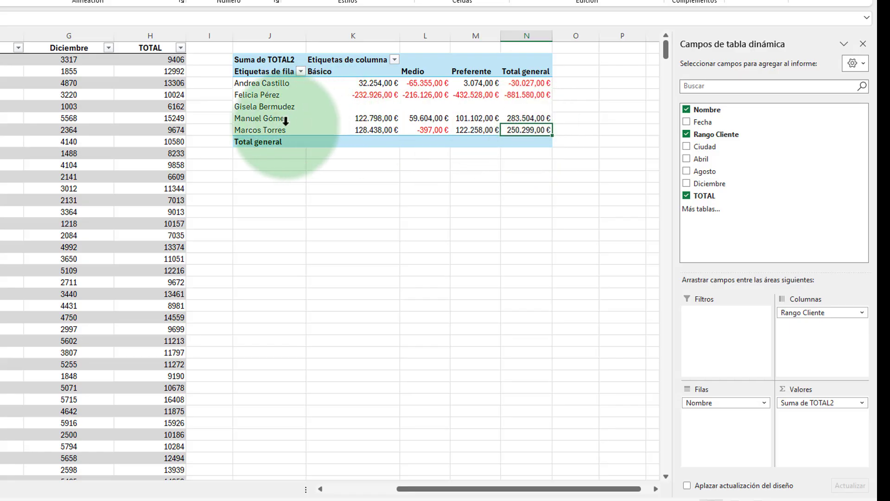
{"action": "left_click", "coordinate": [521, 118]}
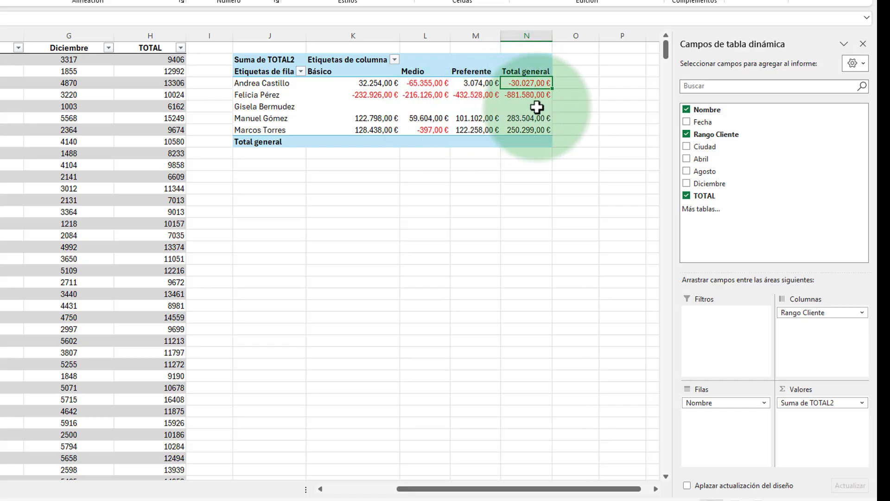
{"action": "left_click", "coordinate": [520, 86]}
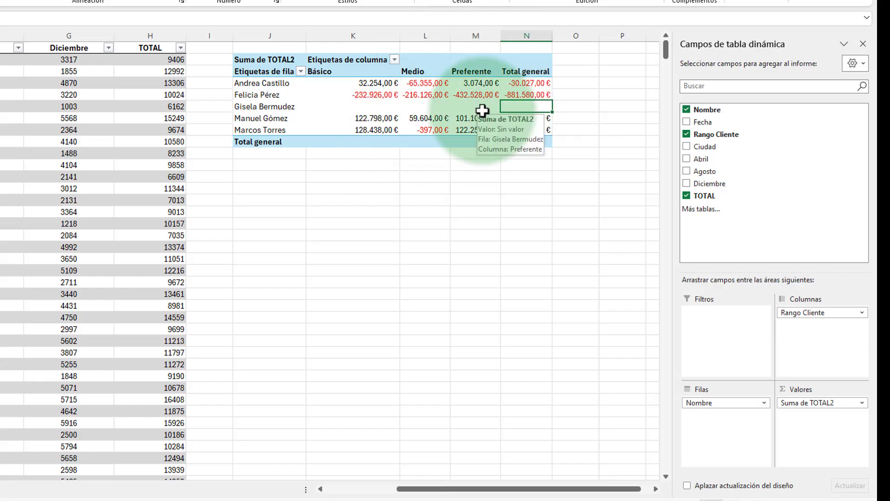
Step: Empty the PivotTable by removing Nombre, Suma de TOTAL2 and Rango Cliente from its areas
{"action": "left_click_drag", "start_coordinate": [726, 403], "coordinate": [524, 413]}
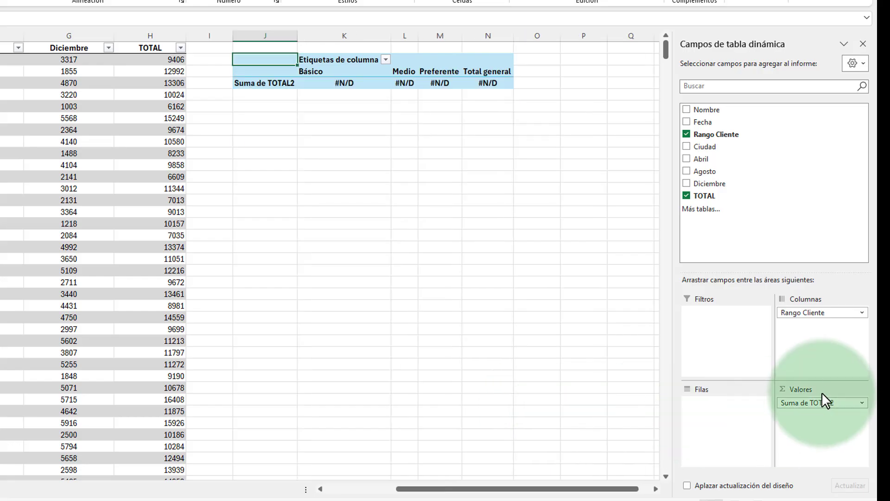
{"action": "left_click_drag", "start_coordinate": [824, 400], "coordinate": [572, 389]}
{"action": "left_click_drag", "start_coordinate": [834, 312], "coordinate": [463, 327]}
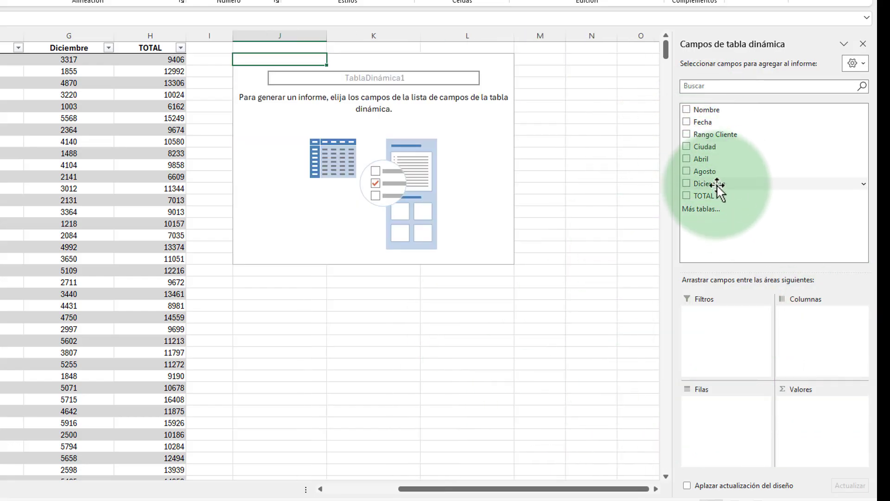
Step: Add Fecha to the PivotTable rows and remove the date, month and quarter levels, keeping only Años (Fecha)
{"action": "left_click_drag", "start_coordinate": [705, 122], "coordinate": [714, 427]}
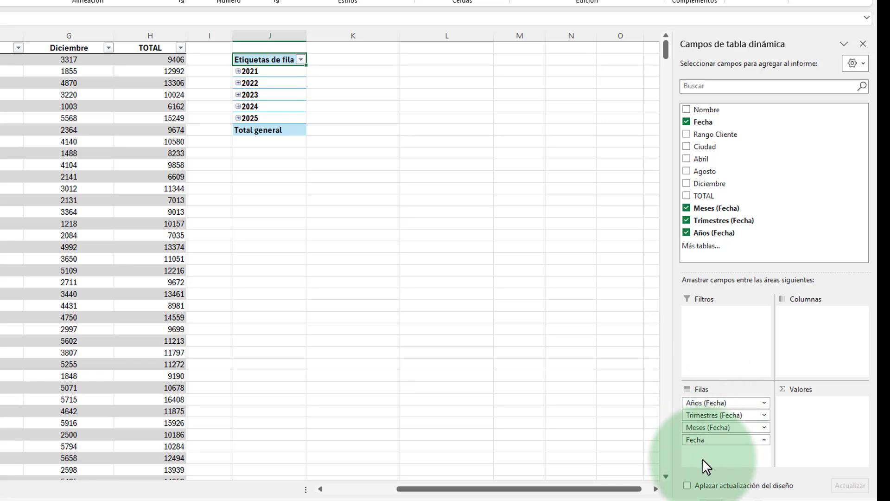
{"action": "left_click_drag", "start_coordinate": [706, 442], "coordinate": [503, 432]}
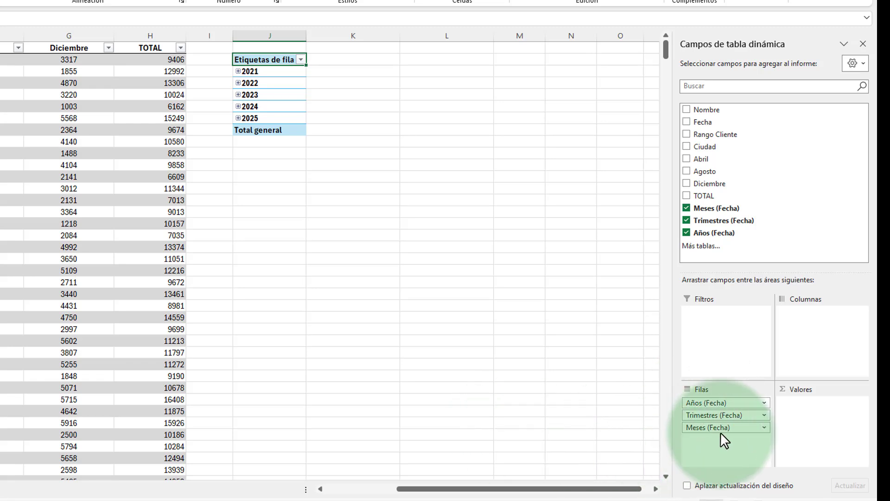
{"action": "left_click_drag", "start_coordinate": [724, 428], "coordinate": [618, 417]}
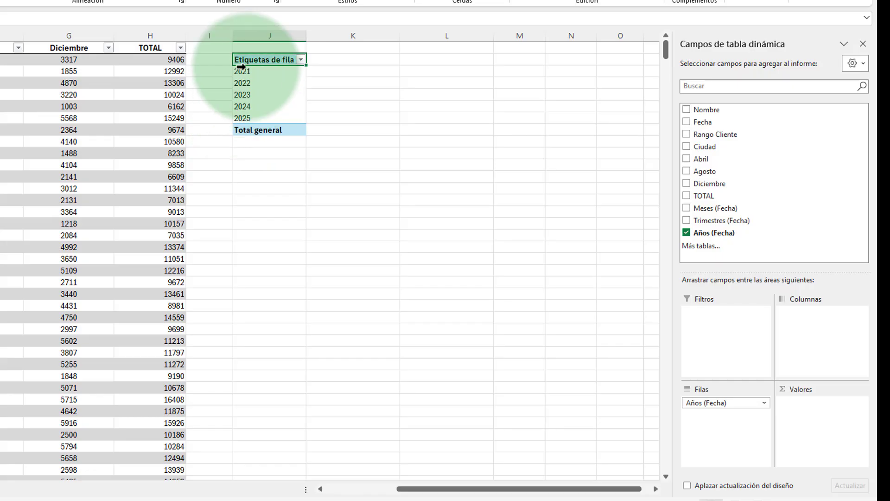
Step: Add TOTAL to the PivotTable values twice and show Suma de TOTAL2 as Total en with Años (Fecha) as base field
{"action": "left_click_drag", "start_coordinate": [704, 196], "coordinate": [811, 426]}
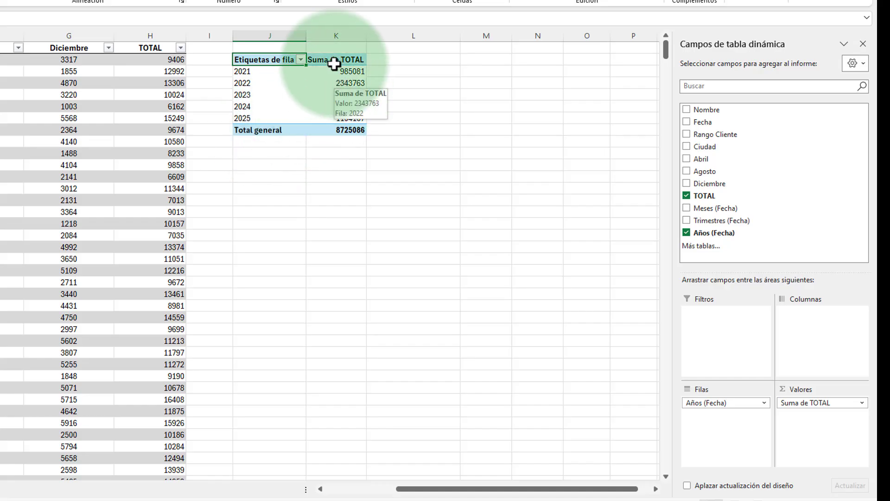
{"action": "left_click_drag", "start_coordinate": [704, 196], "coordinate": [820, 424]}
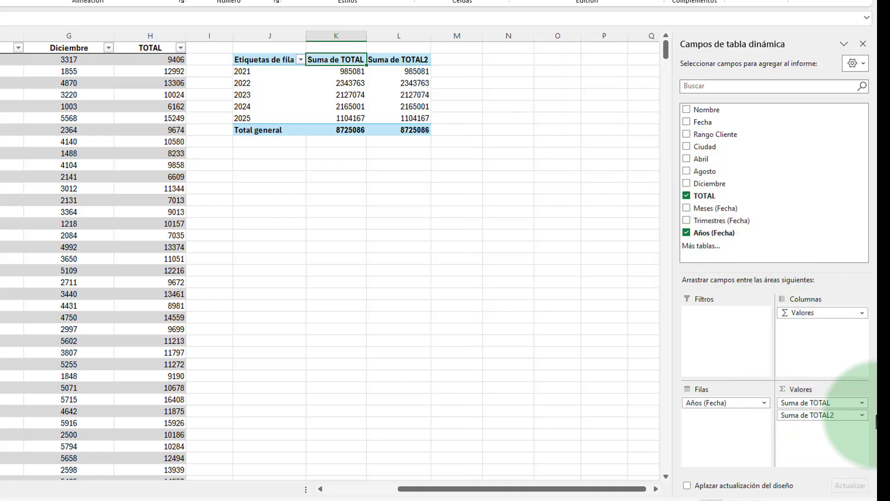
{"action": "left_click", "coordinate": [863, 415]}
{"action": "left_click", "coordinate": [811, 457]}
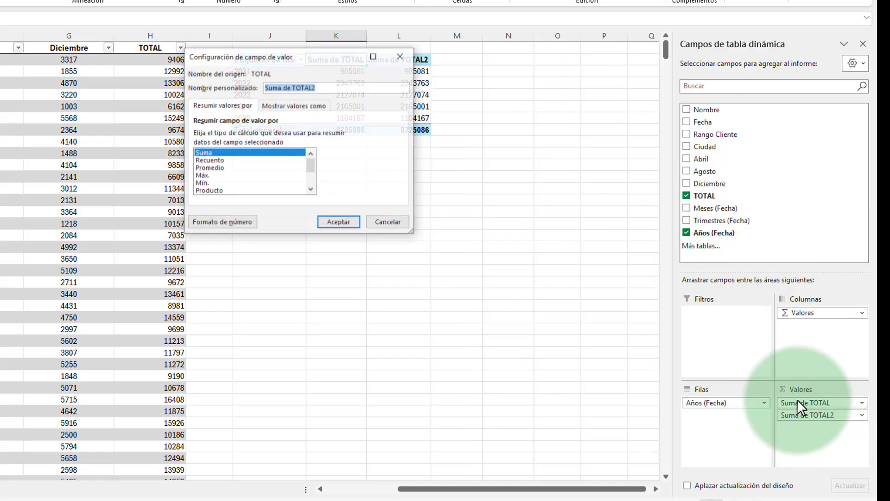
{"action": "left_click", "coordinate": [301, 105]}
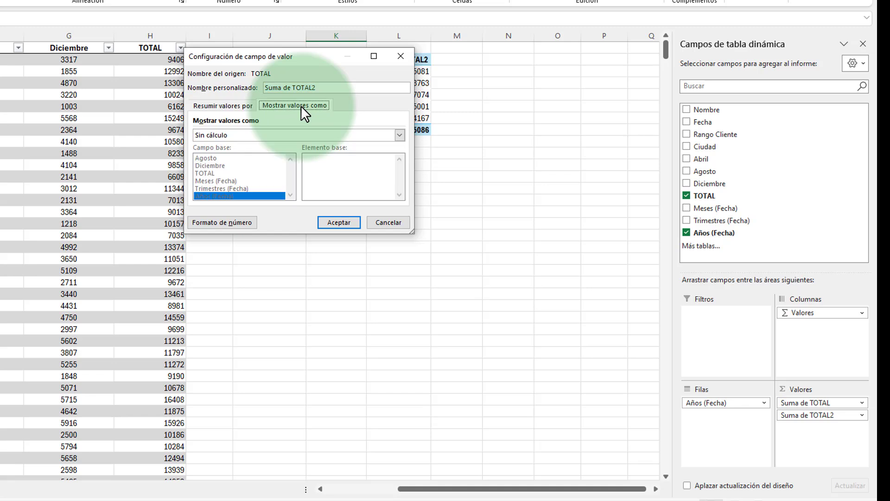
{"action": "left_click", "coordinate": [262, 133]}
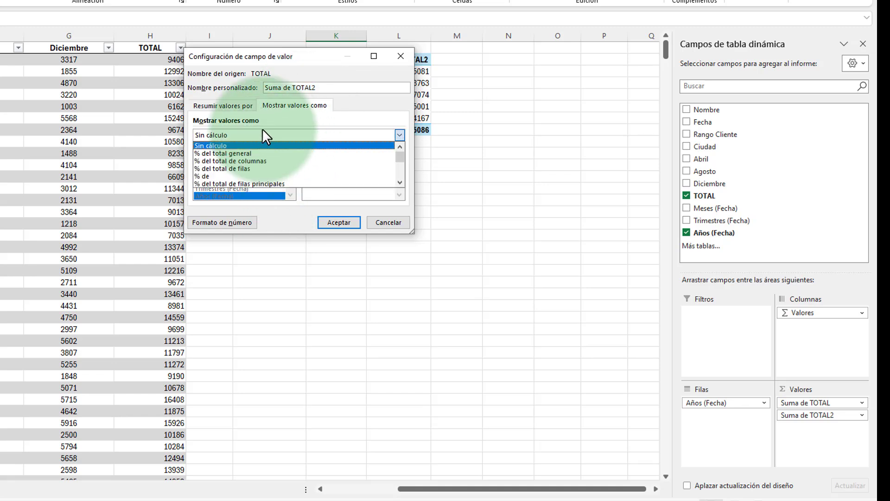
{"action": "left_click", "coordinate": [400, 182]}
{"action": "left_click", "coordinate": [400, 182]}
{"action": "left_click", "coordinate": [400, 183]}
{"action": "left_click", "coordinate": [400, 183]}
{"action": "left_click", "coordinate": [400, 182]}
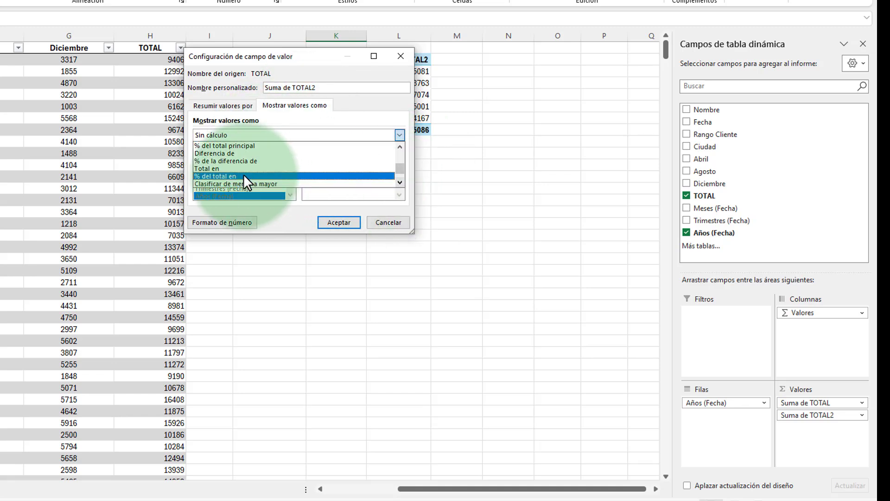
{"action": "left_click", "coordinate": [213, 169]}
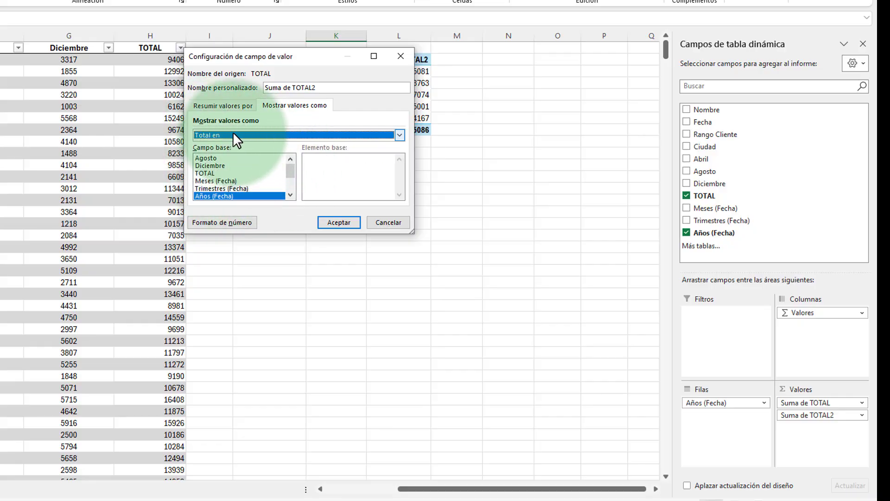
{"action": "left_click", "coordinate": [340, 224]}
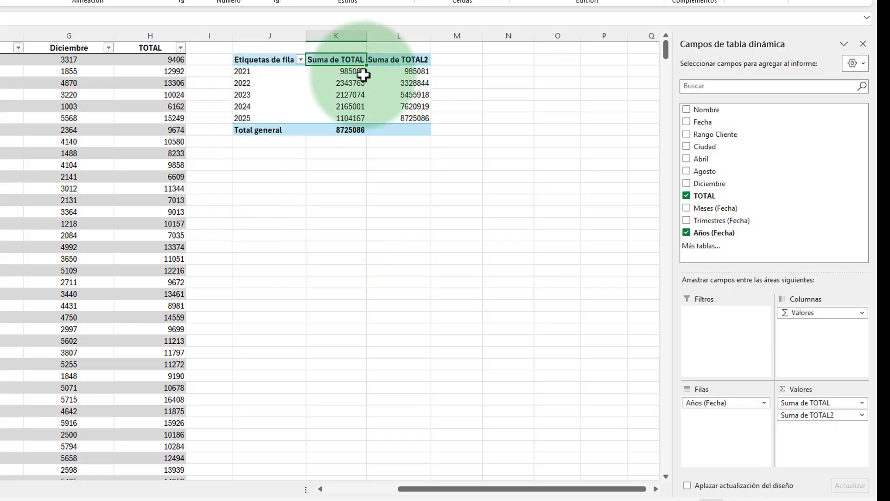
Step: Format the 2021 to 2025 values of both sum columns as Moneda and widen columns K and L
{"action": "left_click_drag", "start_coordinate": [338, 70], "coordinate": [399, 118]}
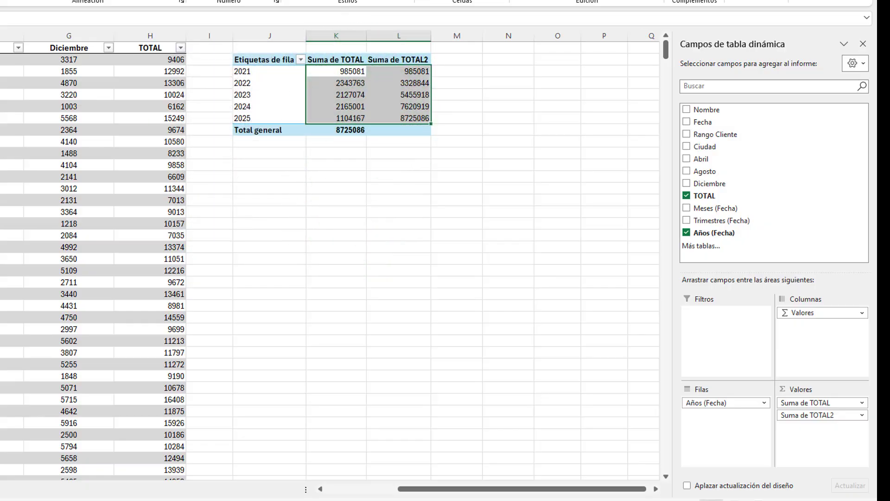
{"action": "left_click", "coordinate": [272, 2]}
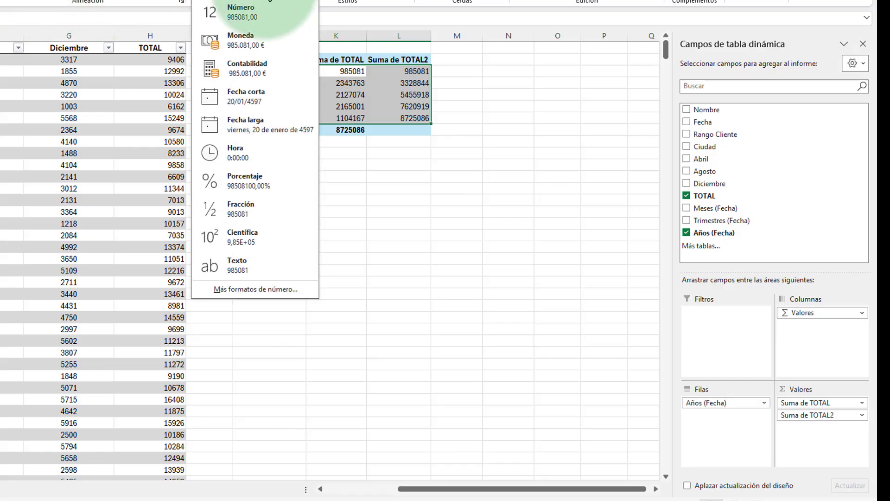
{"action": "left_click", "coordinate": [247, 36]}
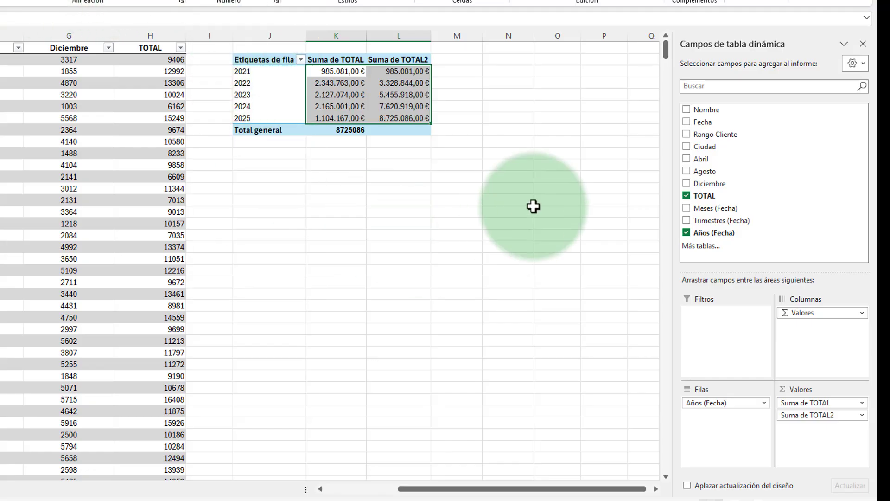
{"action": "double_click", "coordinate": [431, 36]}
{"action": "left_click_drag", "start_coordinate": [366, 36], "coordinate": [388, 36]}
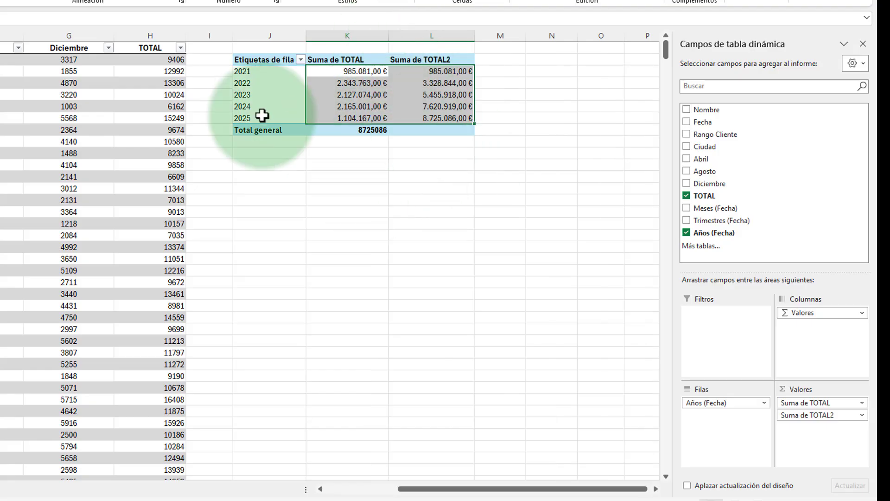
Step: Compare each year's Suma de TOTAL with the running total in Suma de TOTAL2, including the last year against Total general
{"action": "left_click", "coordinate": [363, 106]}
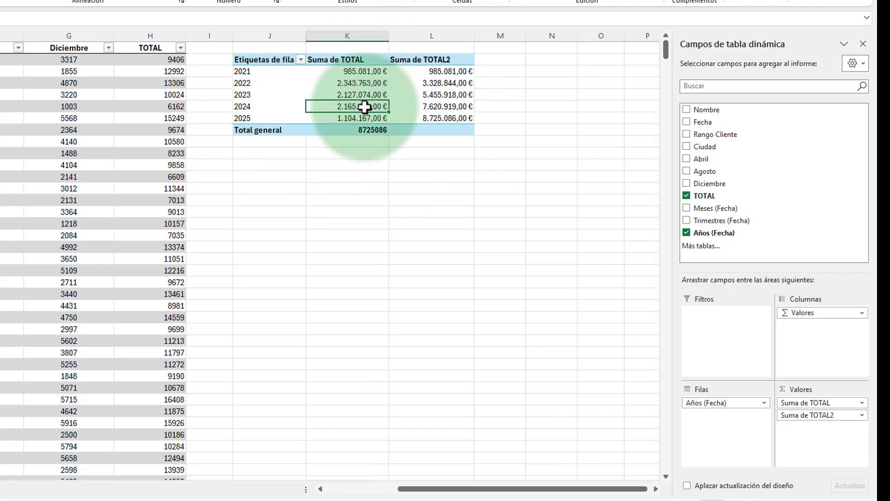
{"action": "left_click", "coordinate": [244, 74]}
{"action": "left_click", "coordinate": [362, 71]}
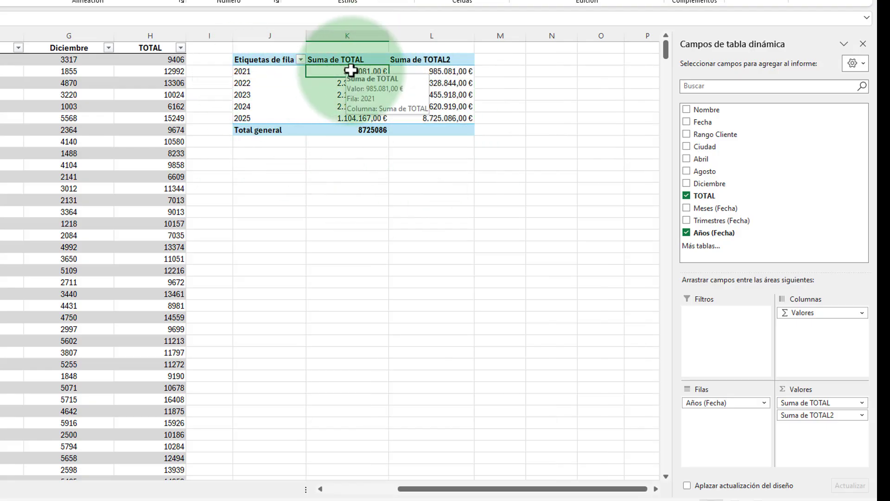
{"action": "left_click", "coordinate": [440, 71]}
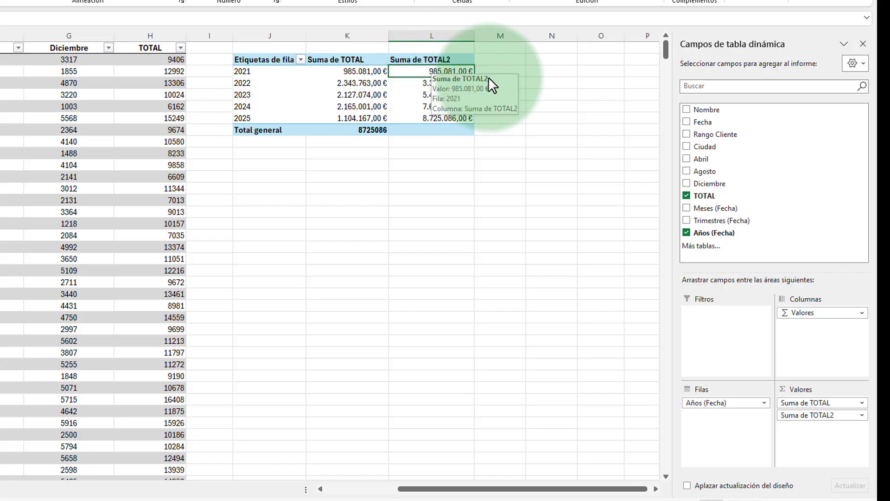
{"action": "left_click", "coordinate": [343, 83]}
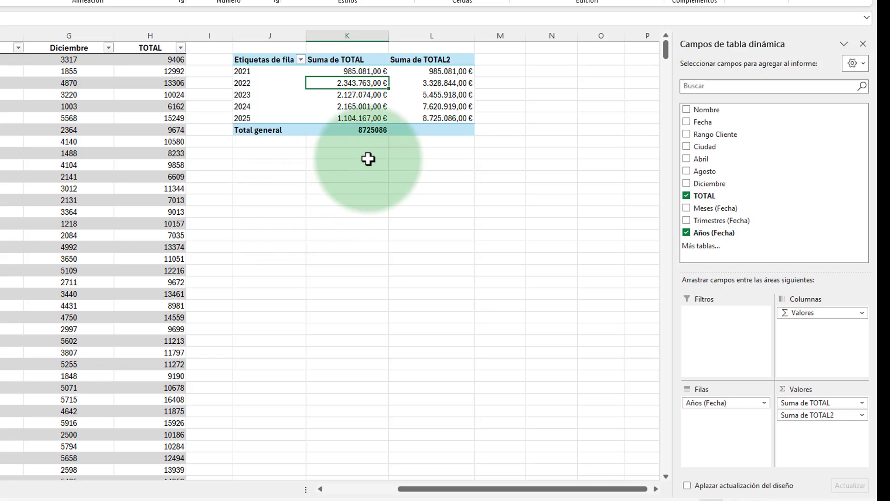
{"action": "left_click", "coordinate": [443, 84]}
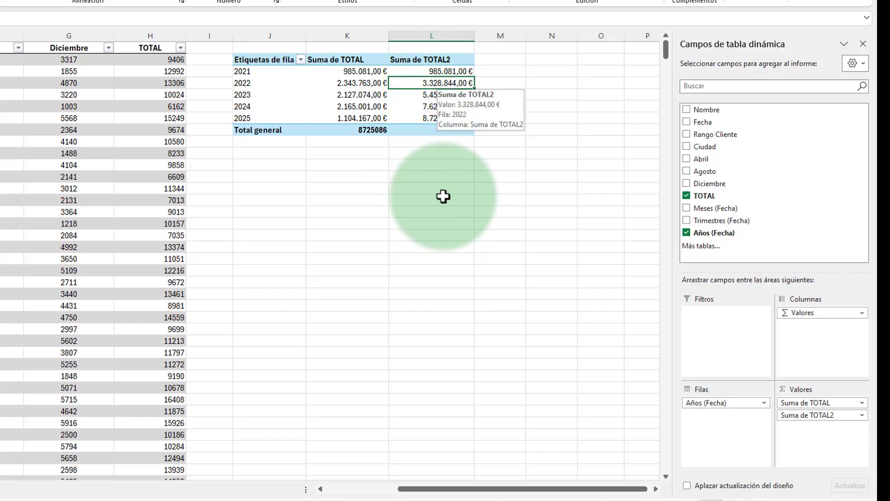
{"action": "left_click", "coordinate": [350, 72]}
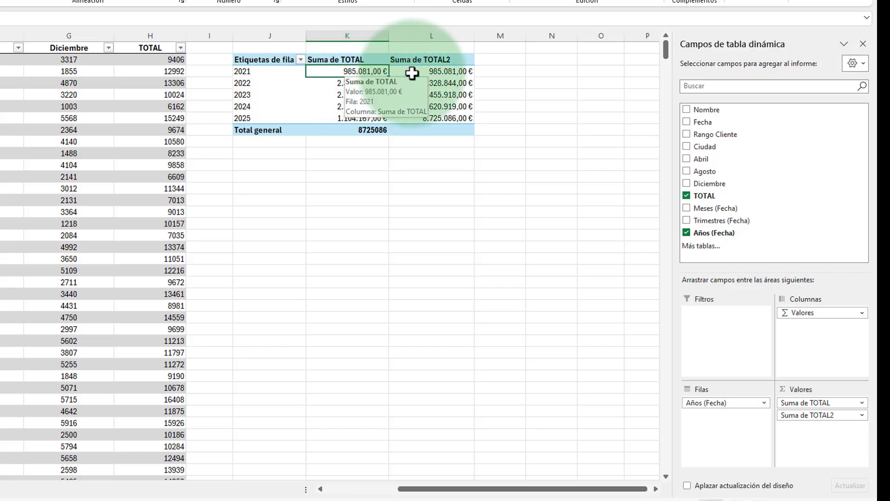
{"action": "left_click", "coordinate": [431, 72]}
{"action": "left_click", "coordinate": [428, 84]}
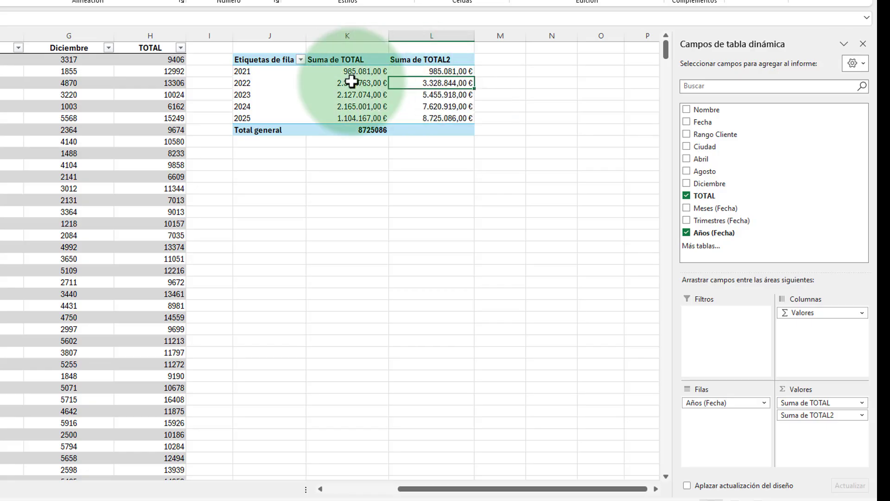
{"action": "left_click", "coordinate": [434, 103]}
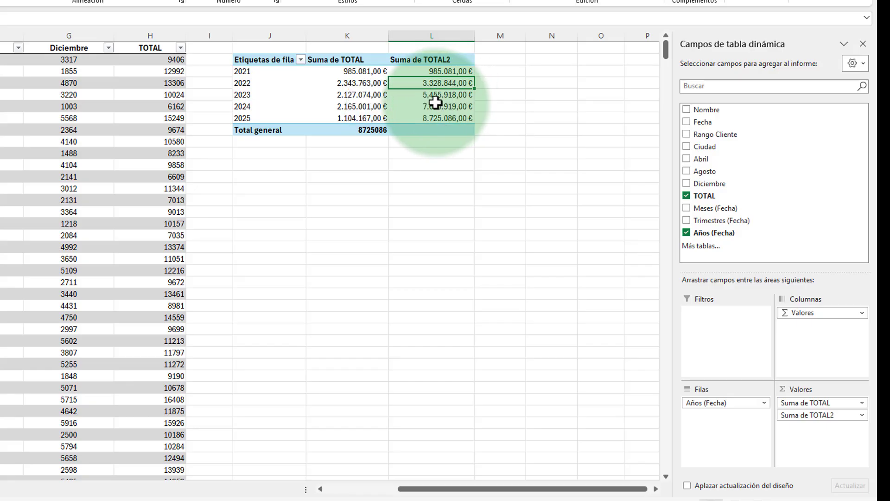
{"action": "left_click", "coordinate": [431, 107]}
{"action": "left_click", "coordinate": [431, 118]}
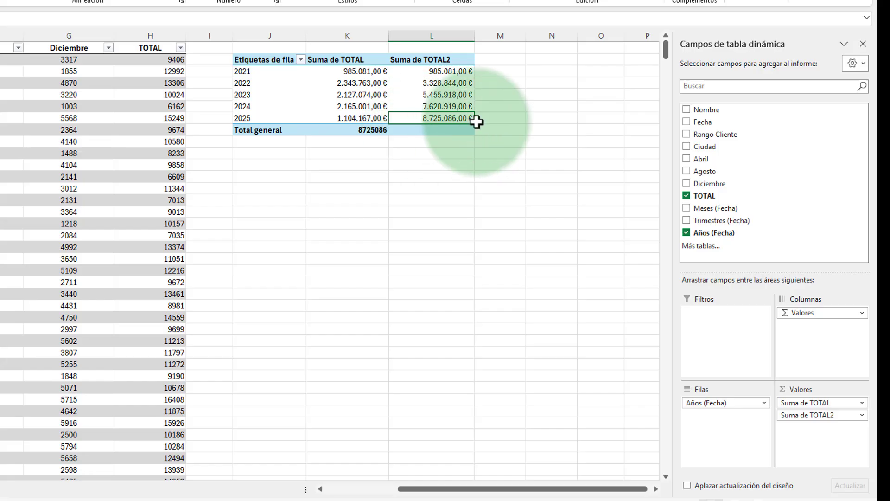
{"action": "left_click", "coordinate": [337, 131]}
{"action": "mouse_move", "coordinate": [336, 128]}
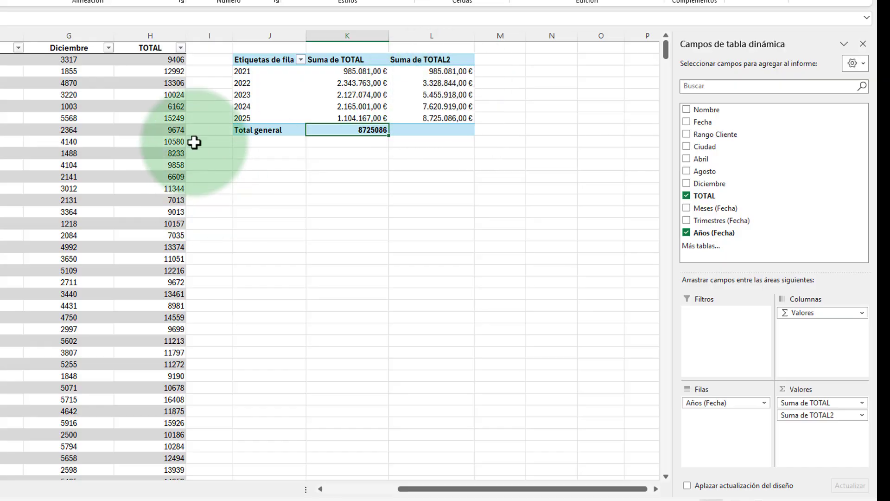
{"action": "left_click", "coordinate": [350, 75]}
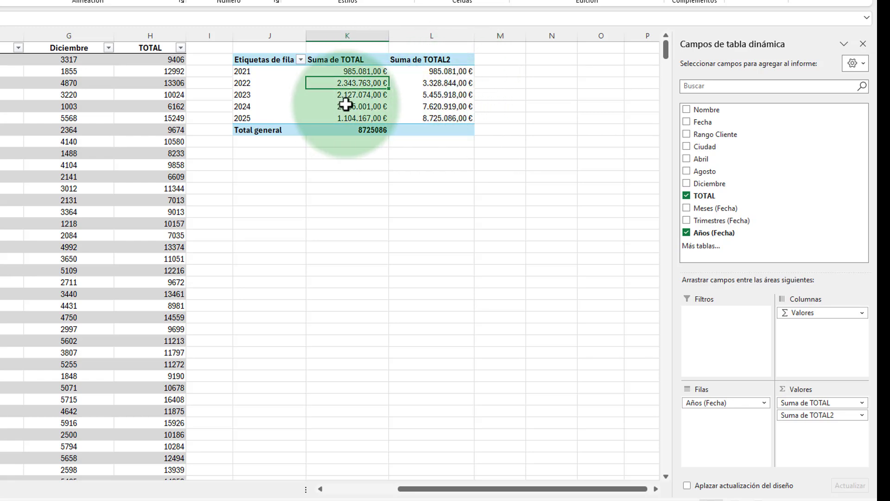
{"action": "mouse_move", "coordinate": [364, 103]}
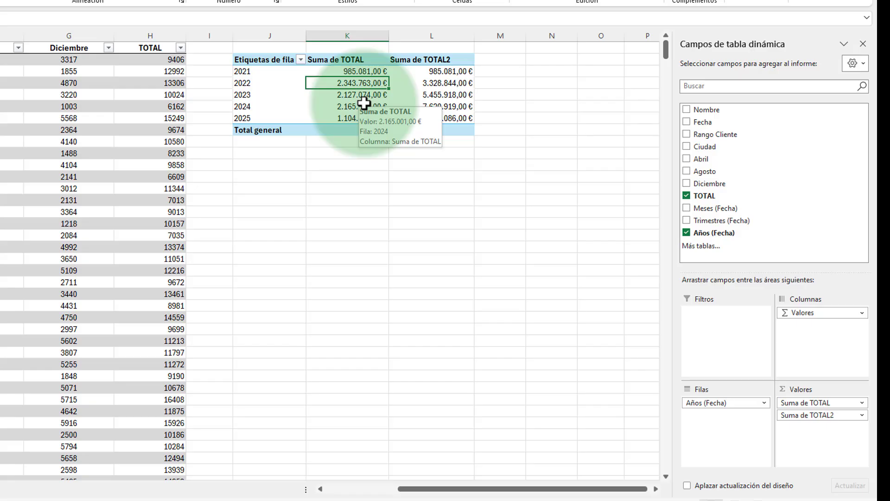
{"action": "mouse_move", "coordinate": [450, 82]}
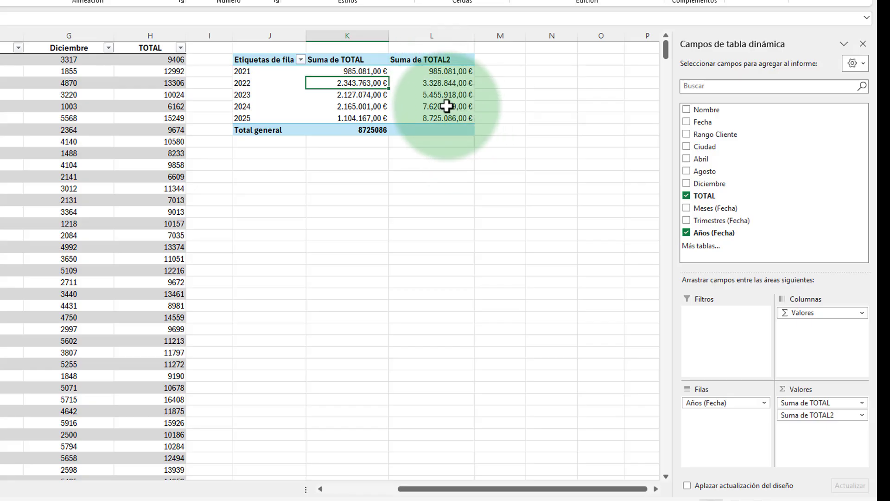
{"action": "mouse_move", "coordinate": [447, 106]}
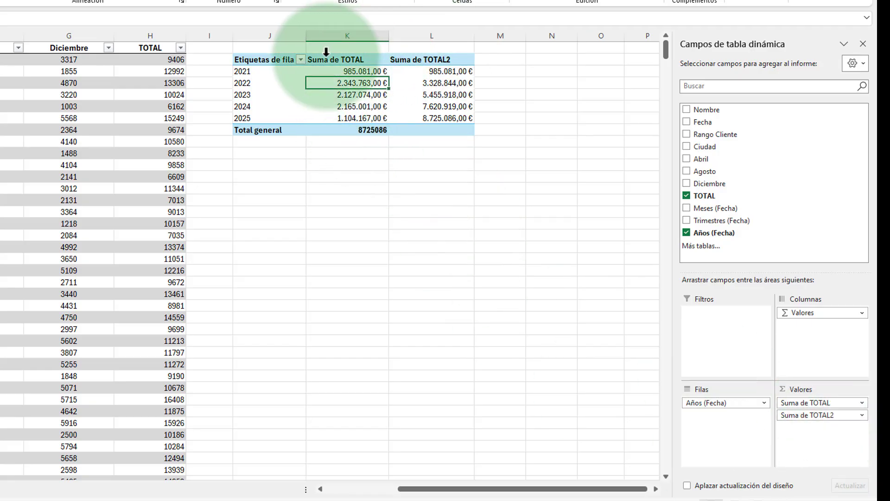
Step: Rename the Suma de TOTAL value field as TOTAL IMPORTE
{"action": "left_click", "coordinate": [863, 403]}
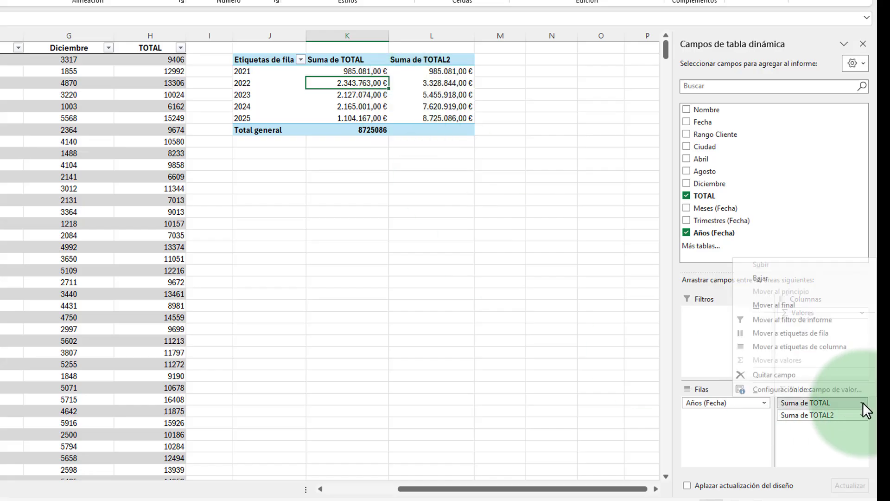
{"action": "left_click", "coordinate": [833, 391]}
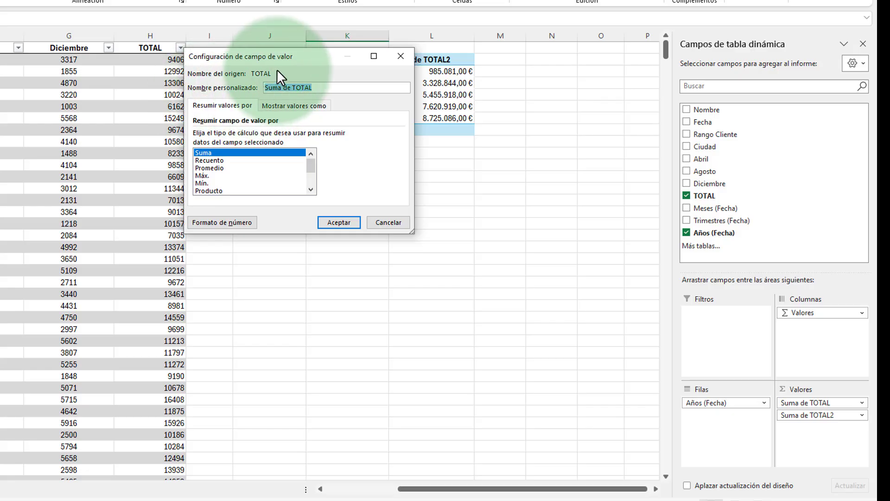
{"action": "left_click_drag", "start_coordinate": [325, 87], "coordinate": [211, 93]}
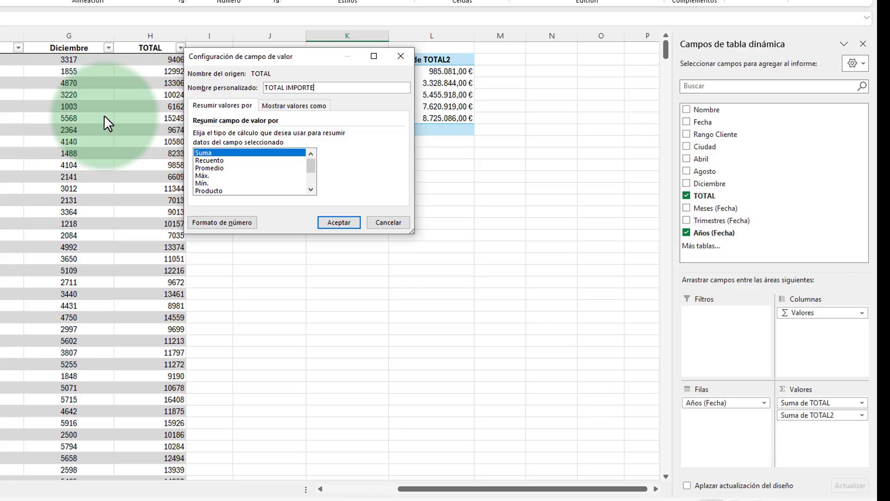
{"action": "key", "text": "Return"}
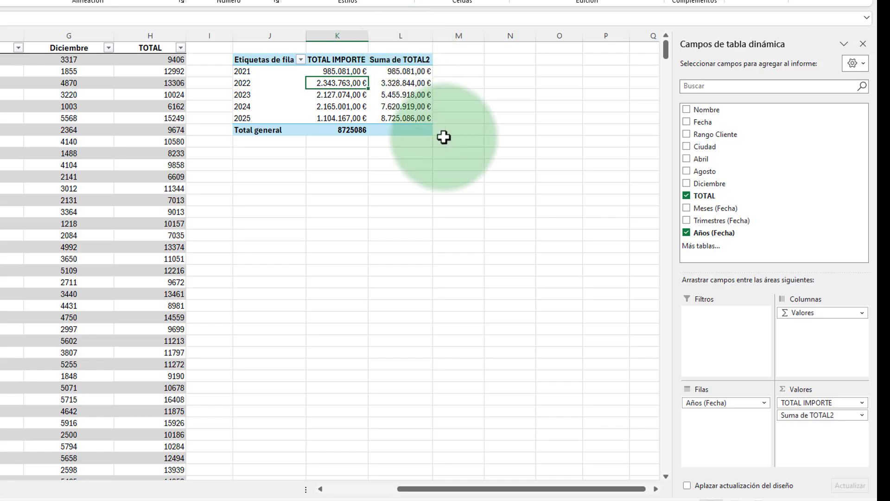
Step: Open the value field settings of Suma de TOTAL2 and enter ACUMULADO as its custom name
{"action": "left_click", "coordinate": [861, 414]}
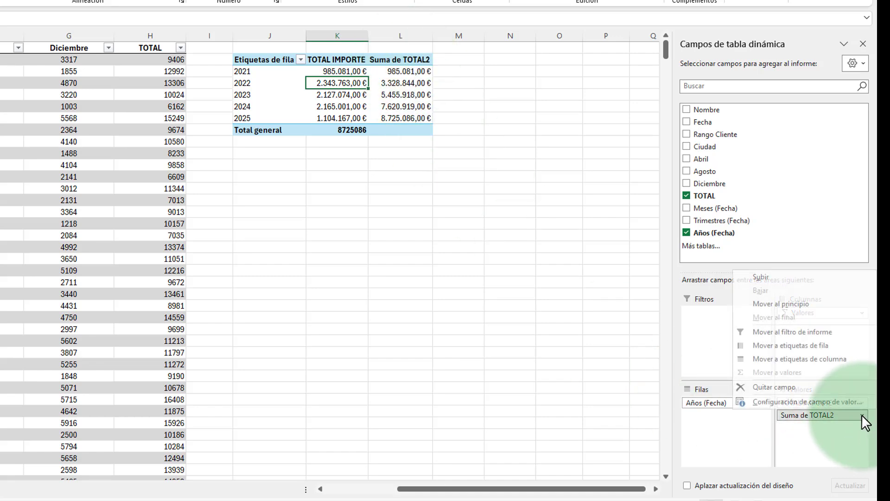
{"action": "left_click", "coordinate": [797, 455]}
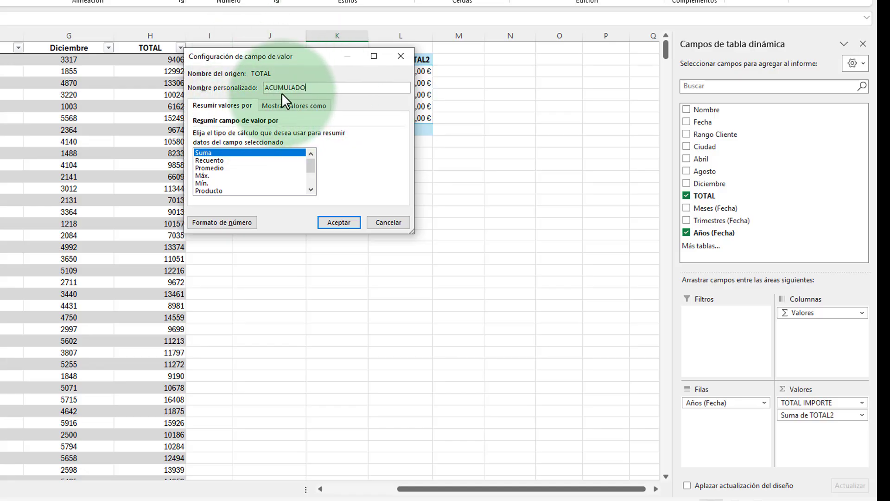
Step: Try the Recuento and Promedio summaries, return to Suma, and rename the Suma de TOTAL2 value field as ACUMULADO
{"action": "left_click", "coordinate": [209, 160]}
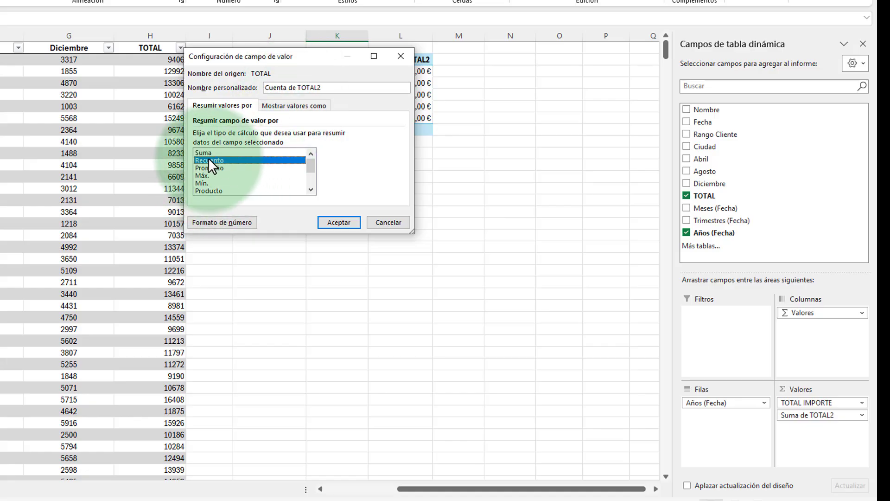
{"action": "left_click", "coordinate": [207, 165]}
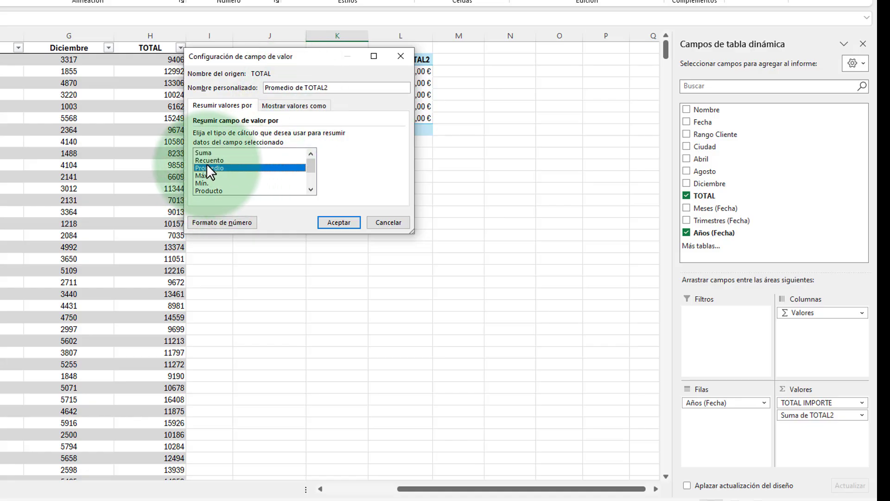
{"action": "left_click", "coordinate": [206, 159]}
{"action": "left_click", "coordinate": [204, 153]}
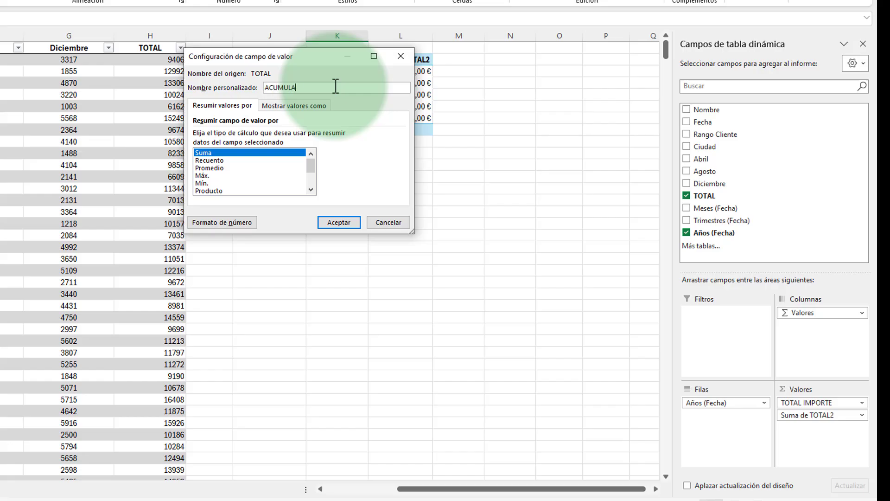
{"action": "left_click", "coordinate": [329, 224]}
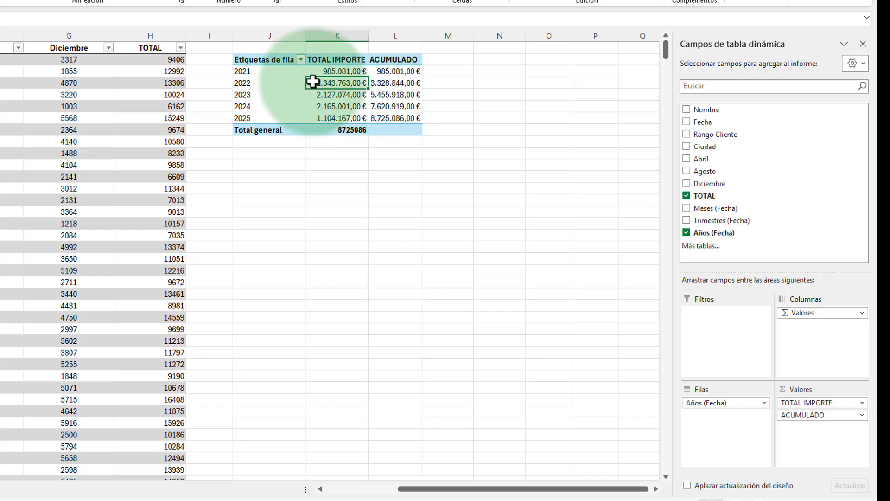
Step: Widen columns K and L and turn off Autoajustar anchos de columnas al actualizar in the PivotTable options
{"action": "left_click_drag", "start_coordinate": [368, 36], "coordinate": [379, 35]}
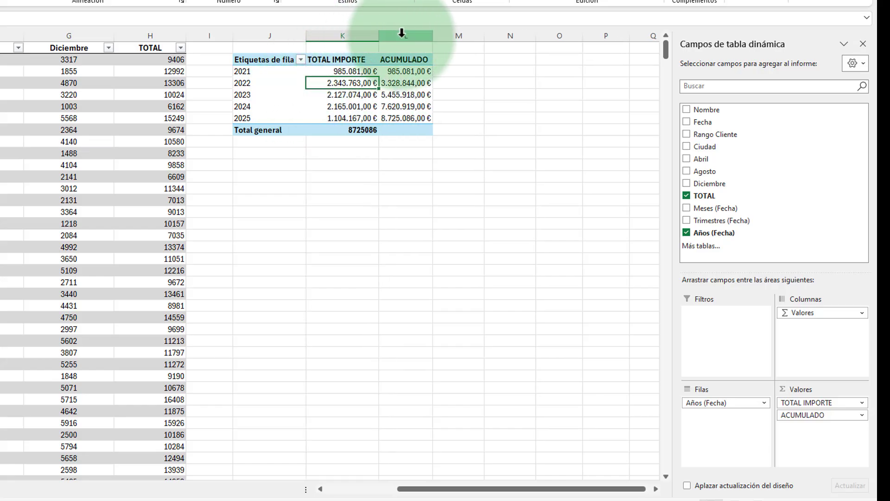
{"action": "left_click_drag", "start_coordinate": [433, 36], "coordinate": [457, 36]}
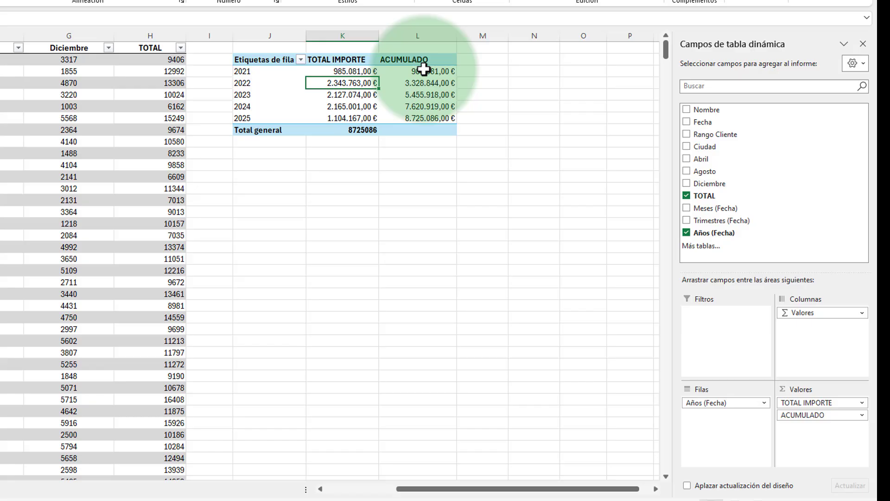
{"action": "right_click", "coordinate": [373, 85]}
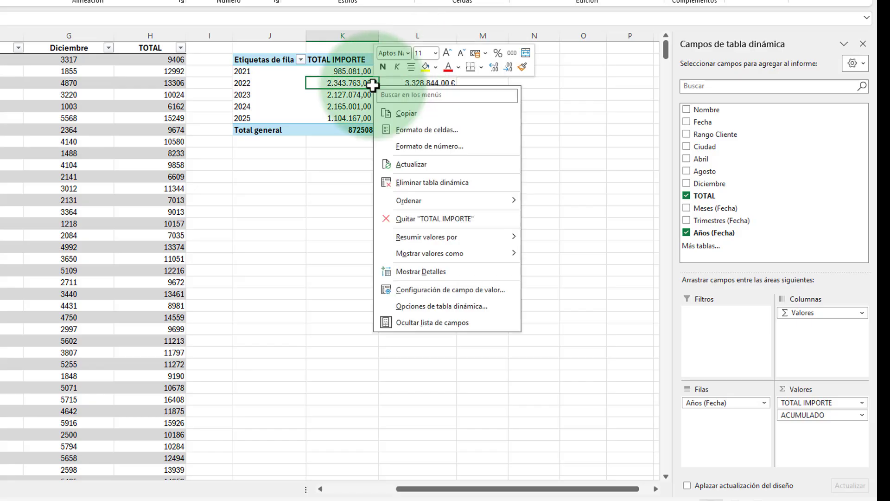
{"action": "left_click", "coordinate": [437, 308]}
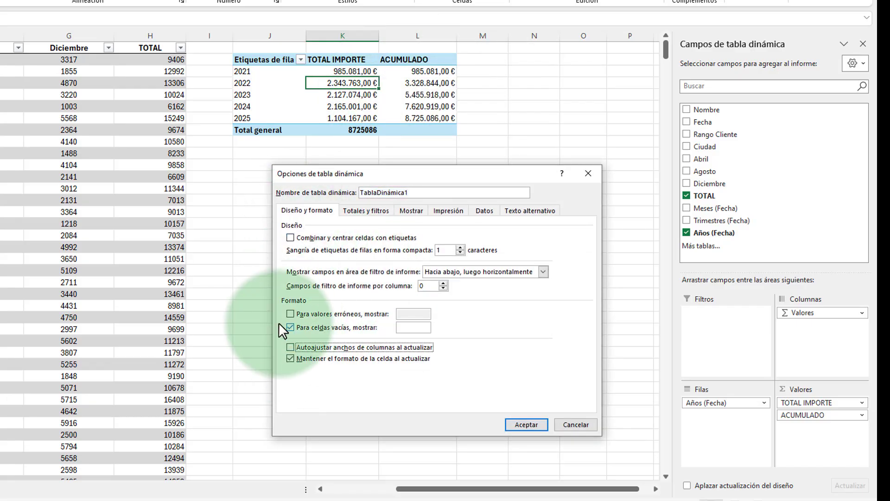
{"action": "left_click", "coordinate": [527, 425]}
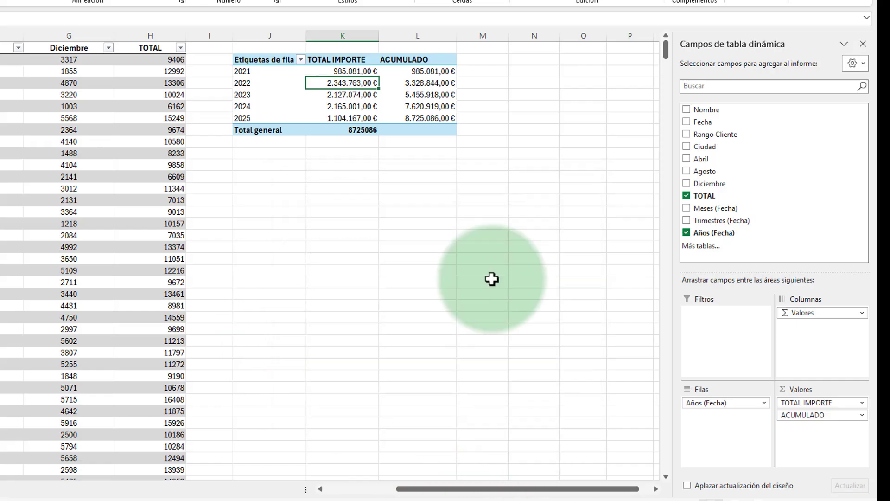
Step: Set the first TOTAL value in column H of the source table to 1500000 and refresh the PivotTable
{"action": "left_click", "coordinate": [155, 63]}
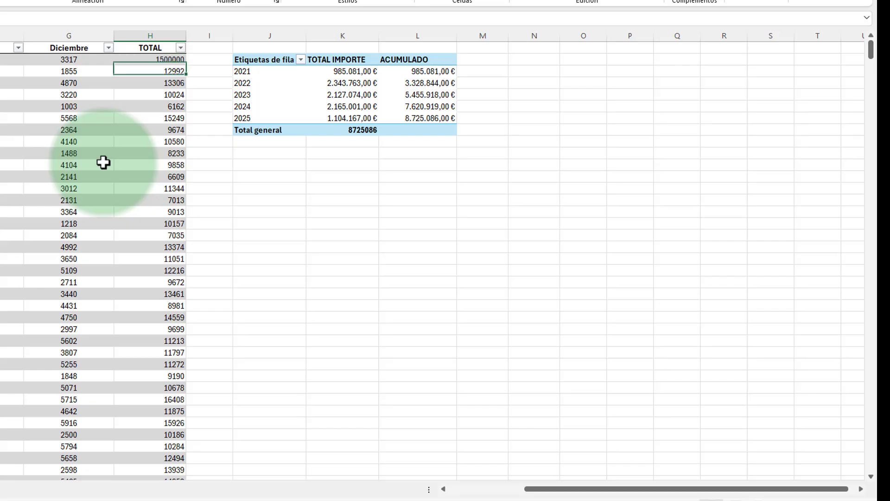
{"action": "left_click", "coordinate": [356, 83]}
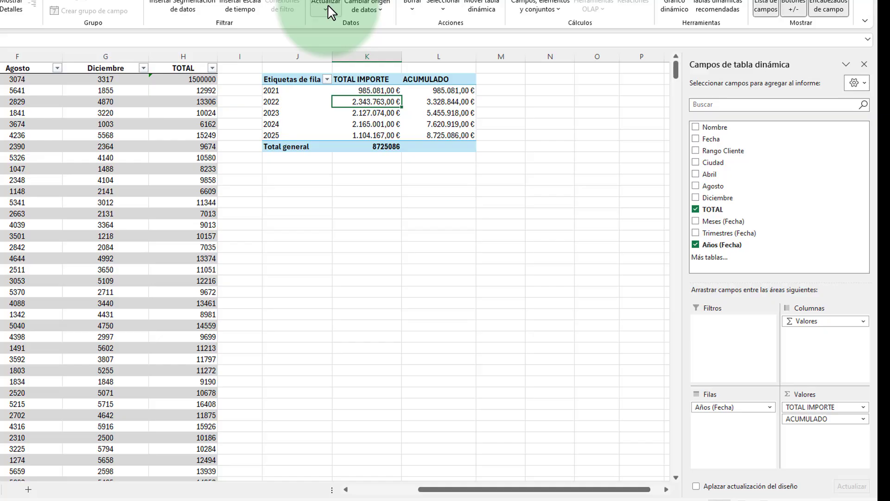
{"action": "left_click", "coordinate": [327, 6]}
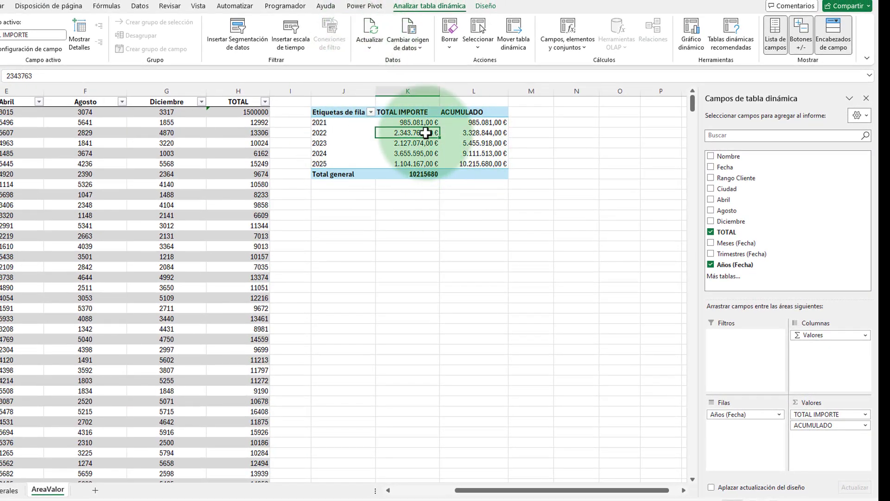
Step: Set the second TOTAL value in column H of the source table to 64654654 and refresh the PivotTable
{"action": "left_click", "coordinate": [246, 123]}
{"action": "type", "text": "64654654"}
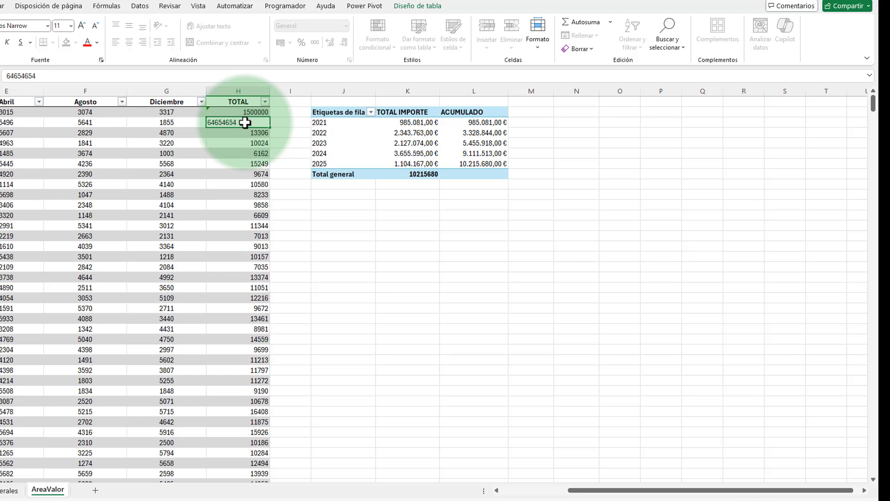
{"action": "key", "text": "Return"}
{"action": "left_click", "coordinate": [408, 143]}
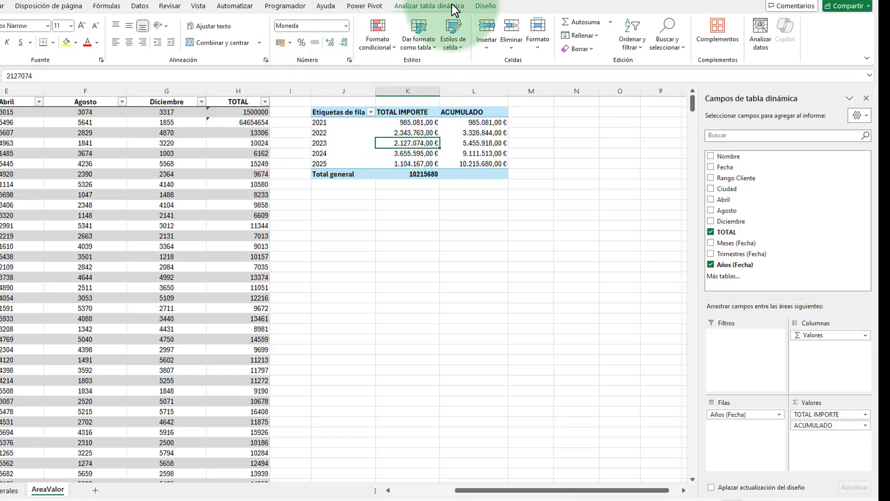
{"action": "left_click", "coordinate": [434, 5]}
{"action": "left_click", "coordinate": [366, 27]}
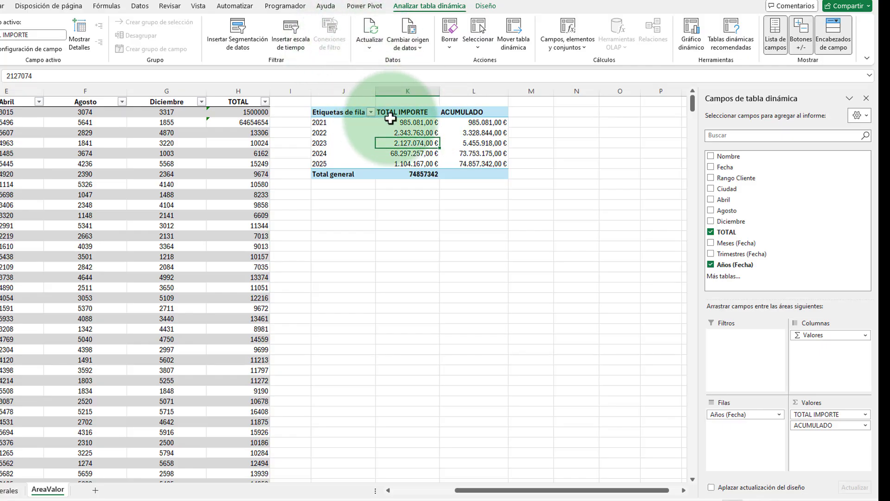
Step: Center the TOTAL IMPORTE and ACUMULADO headers of the PivotTable horizontally
{"action": "left_click", "coordinate": [398, 112]}
{"action": "left_click", "coordinate": [471, 112]}
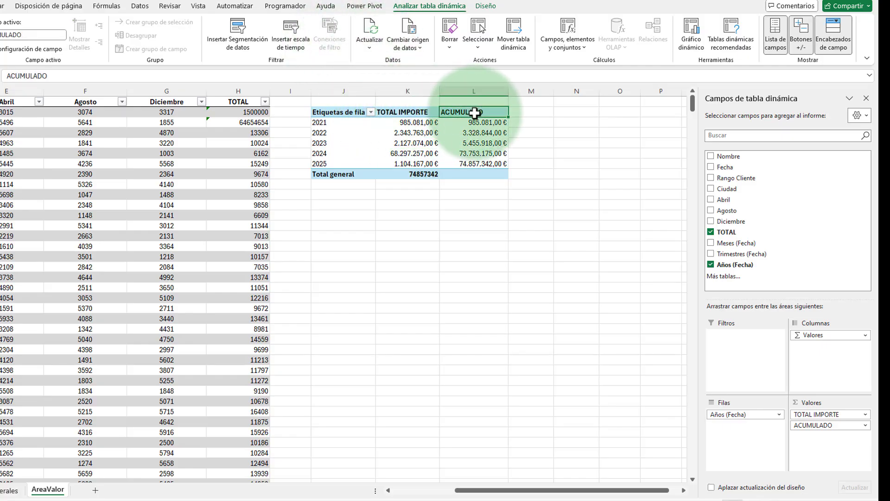
{"action": "left_click_drag", "start_coordinate": [397, 115], "coordinate": [471, 112]}
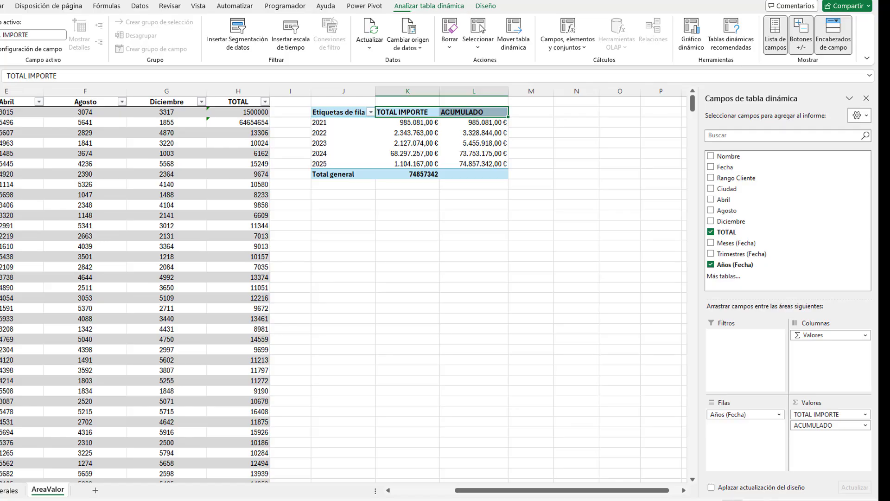
{"action": "left_click", "coordinate": [0, 6]}
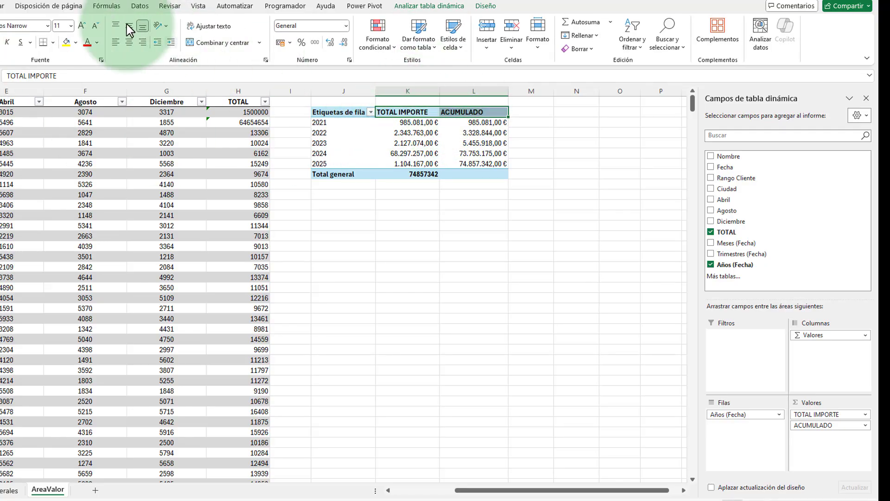
{"action": "left_click", "coordinate": [128, 42]}
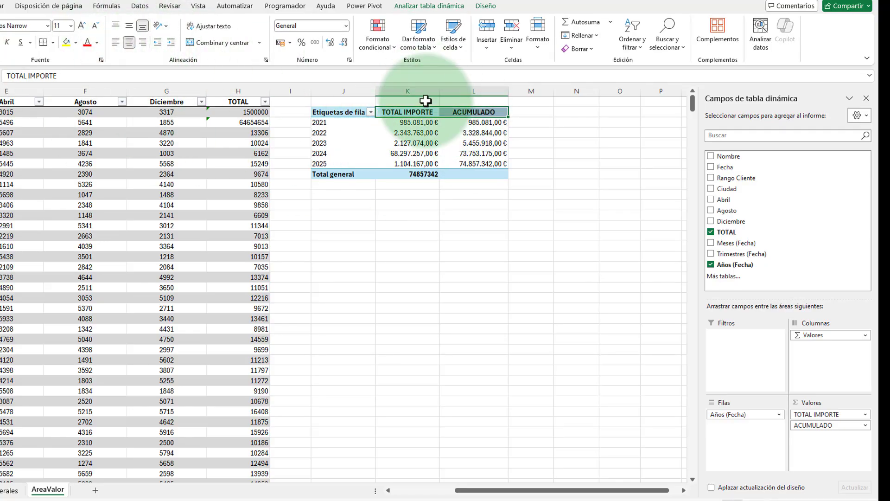
{"action": "left_click", "coordinate": [431, 153]}
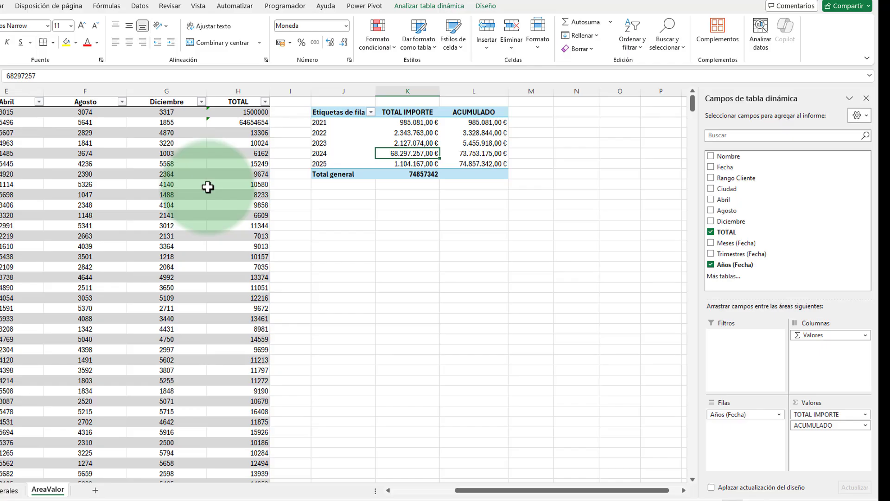